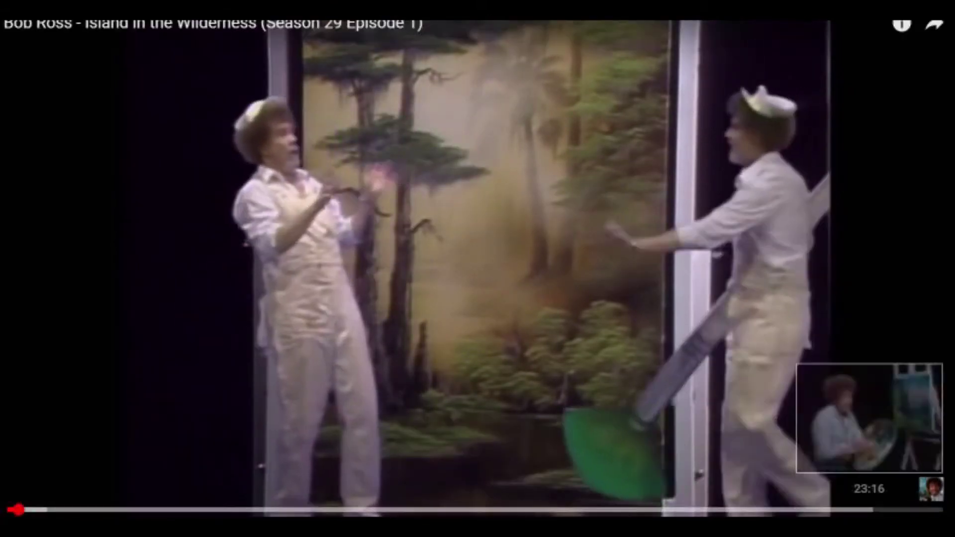
left_click(934, 523)
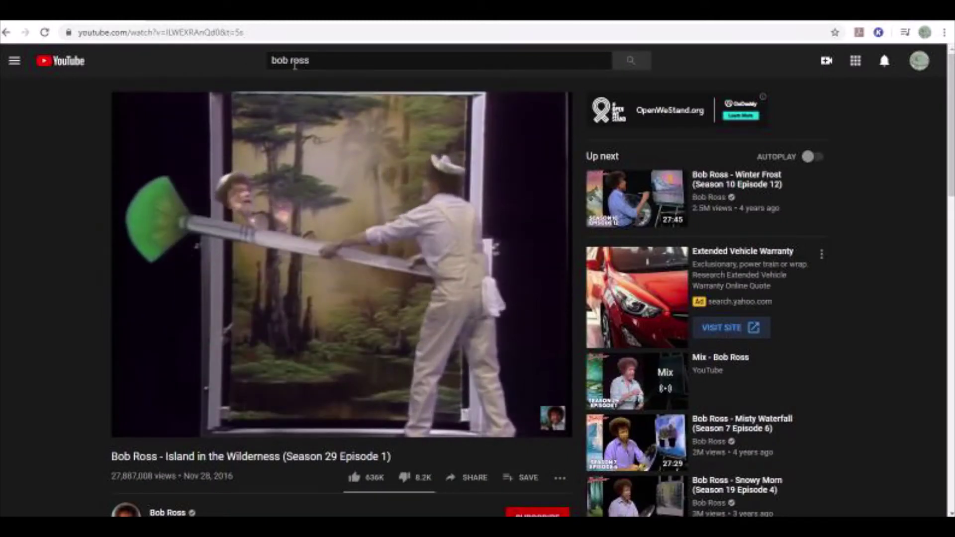
left_click(330, 62)
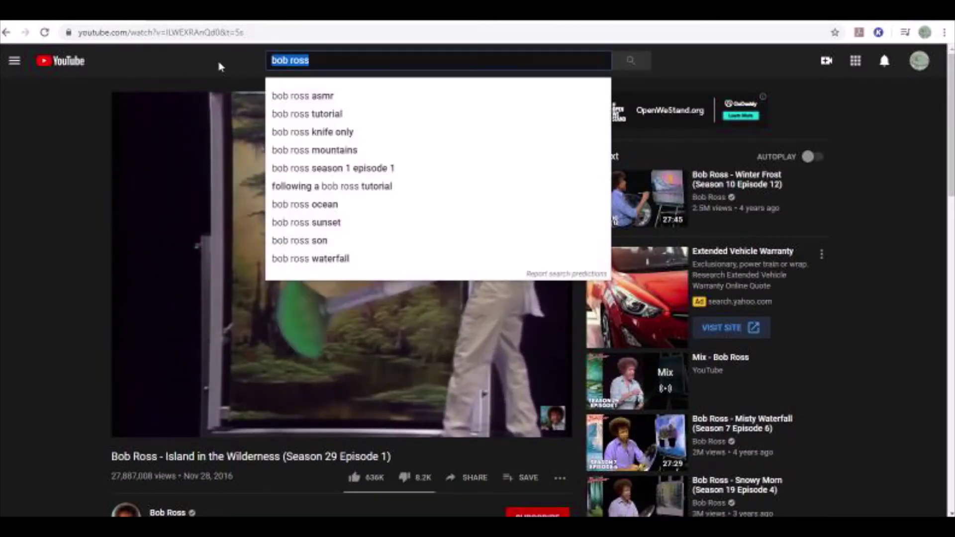
type("hpw t")
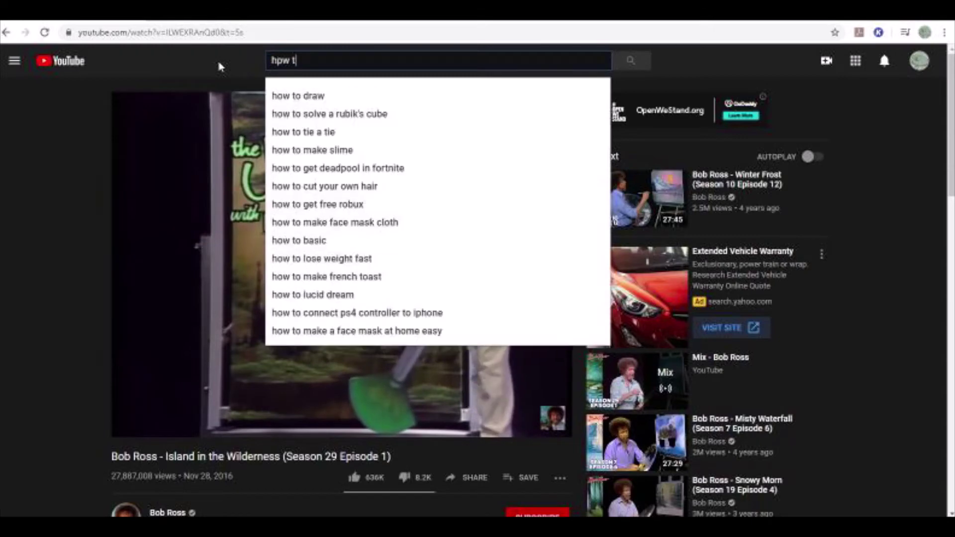
type("p kill you")
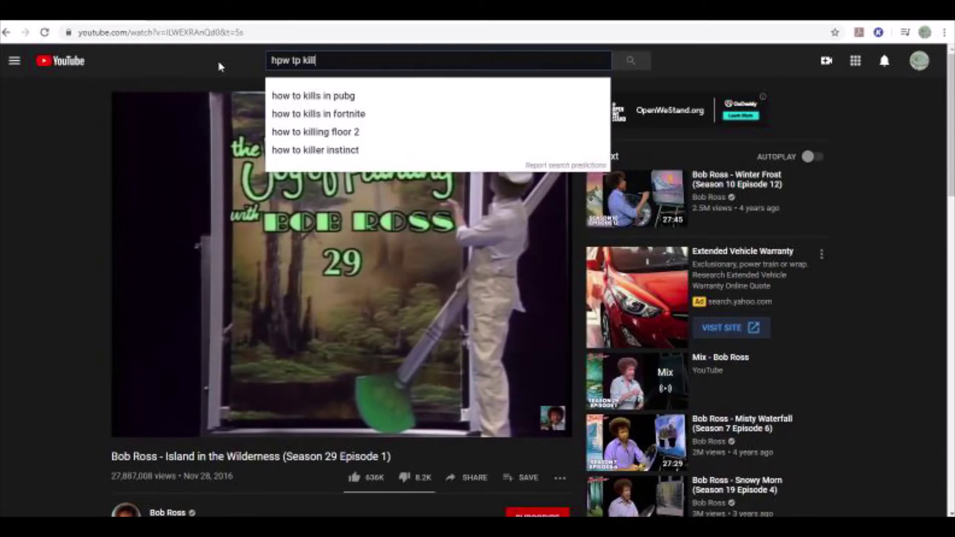
type("rself")
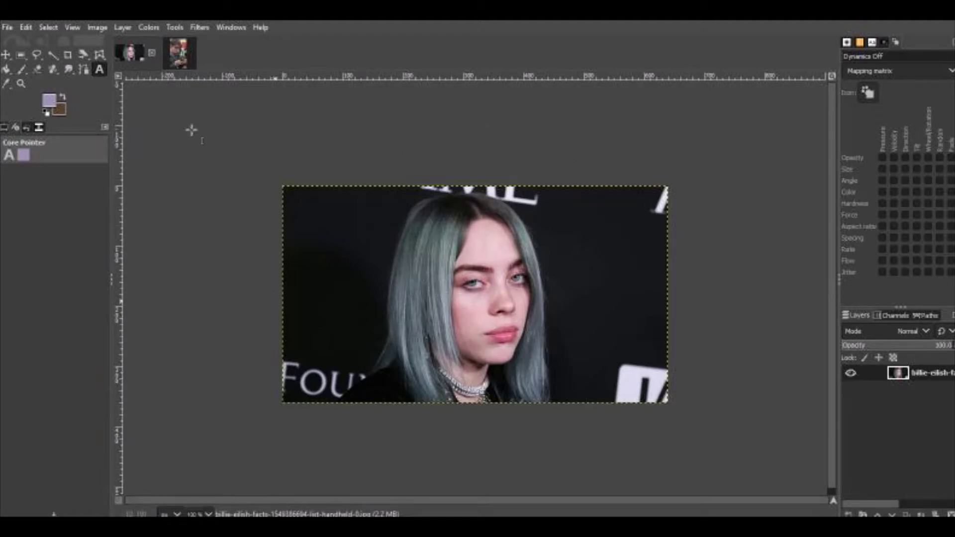
Switch between the two open photos to compare the teal-haired portrait with the classroom photo.
left_click(180, 61)
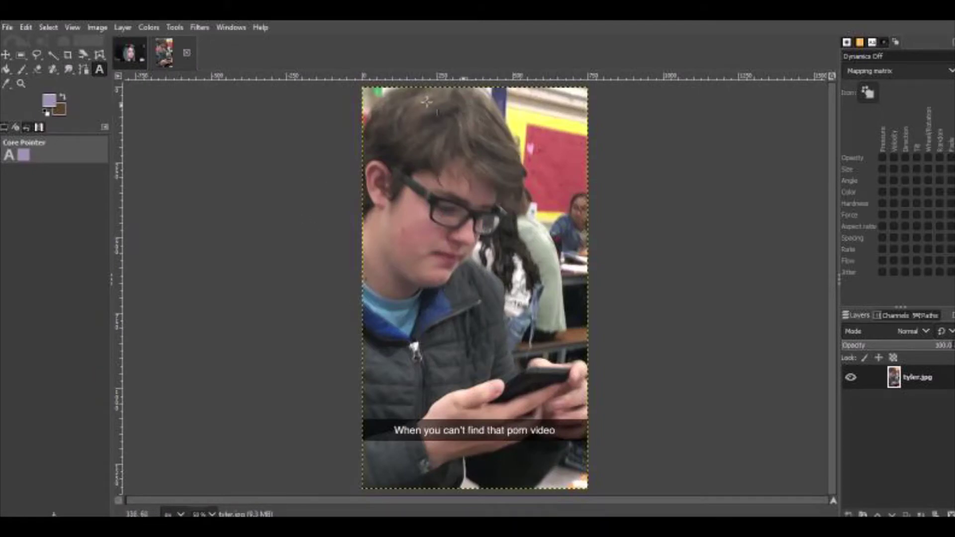
left_click(124, 61)
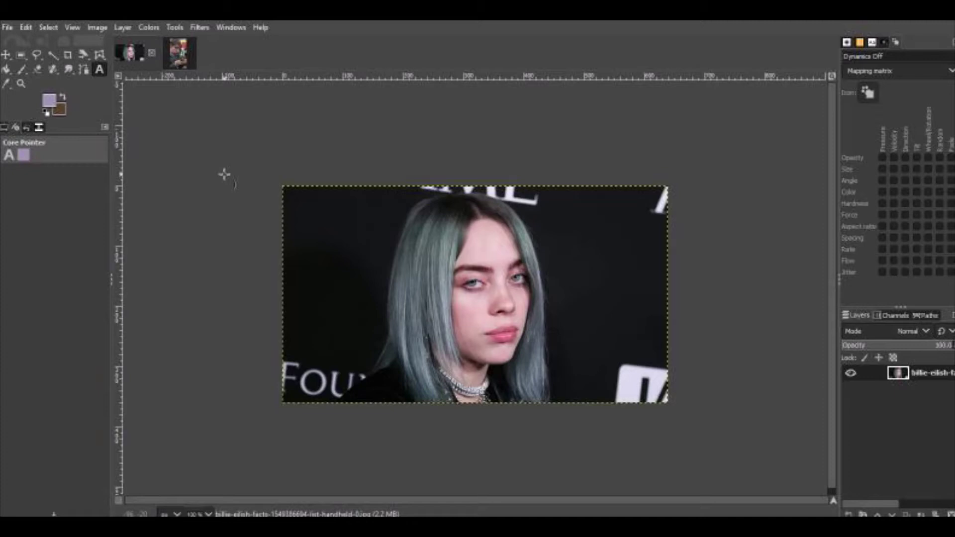
left_click(184, 58)
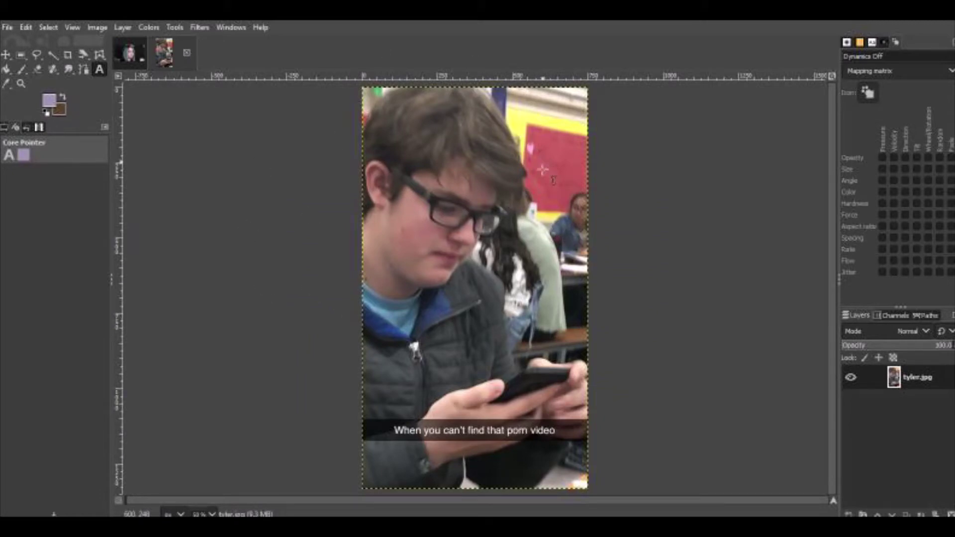
left_click(130, 56)
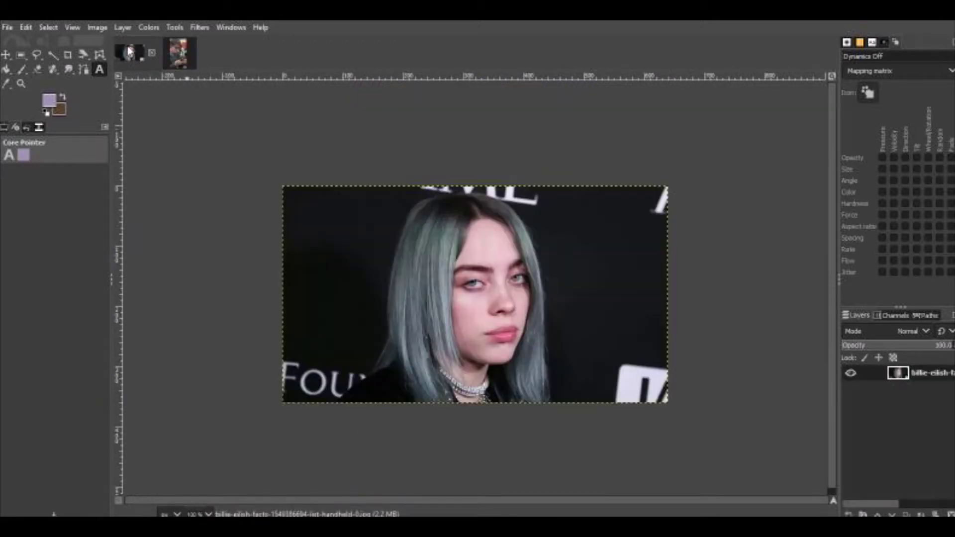
Outline the boy's face and glasses in the classroom photo with a closed Free Select selection, from the brow line down to the chin.
left_click(175, 56)
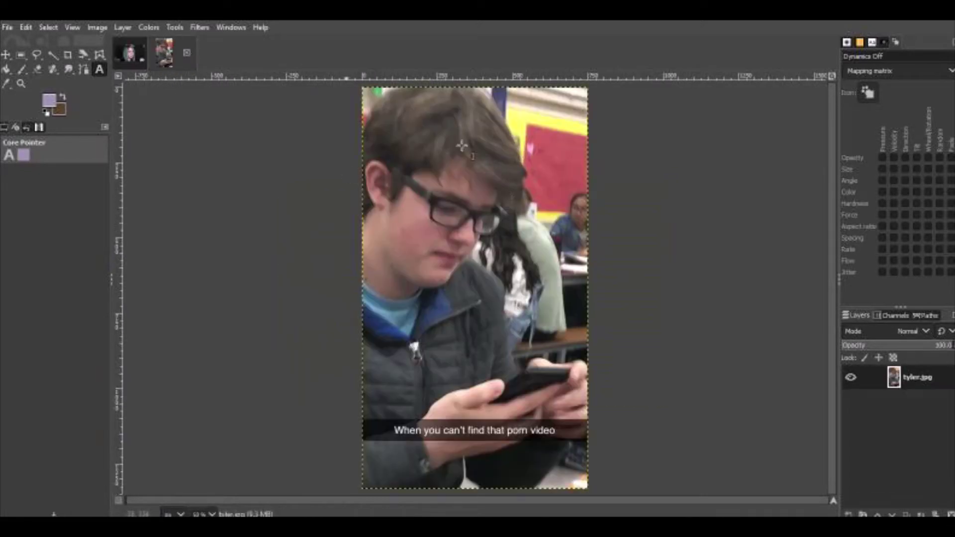
left_click(41, 56)
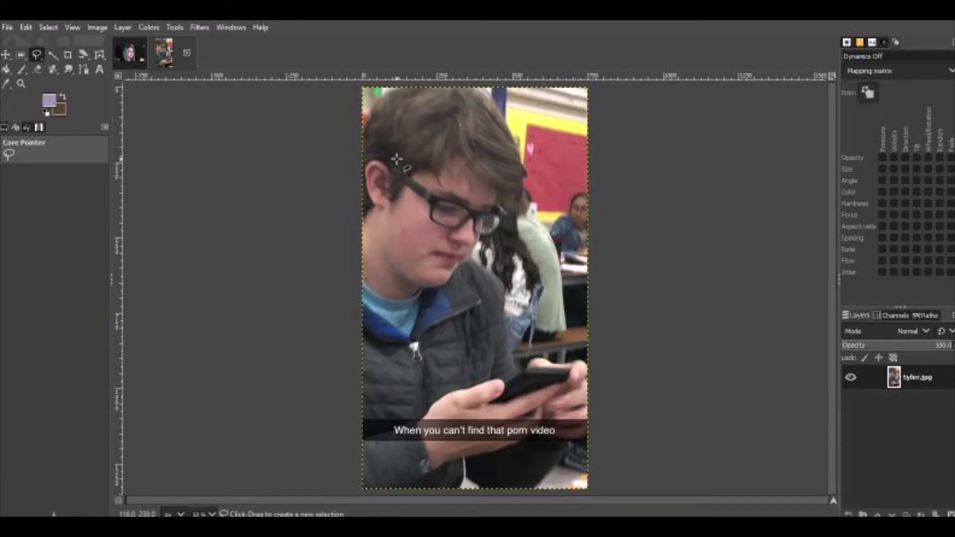
mouse_move(399, 162)
left_mouse_down()
mouse_move(504, 200)
mouse_move(514, 228)
mouse_move(482, 247)
mouse_move(458, 284)
mouse_move(431, 296)
mouse_move(400, 289)
mouse_move(382, 254)
left_mouse_up()
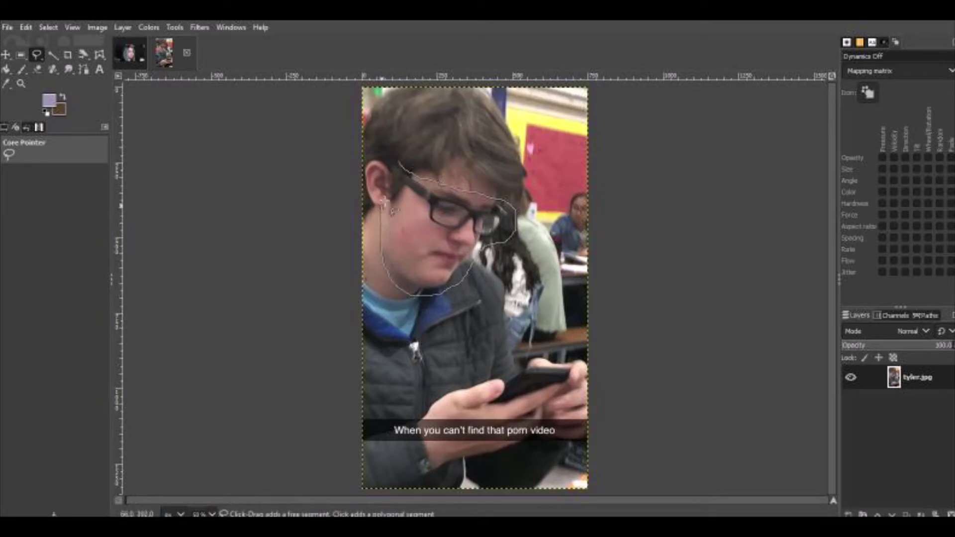
left_click_drag(390, 184, 391, 166)
left_click(399, 163)
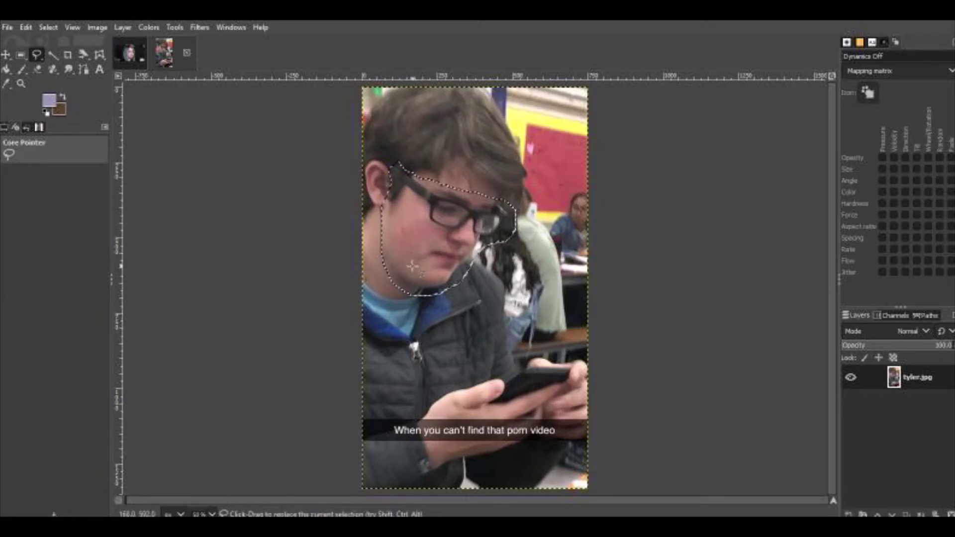
Paste the copied face into the teal-haired portrait and move it slightly up and to the right over the woman's head.
left_click(130, 51)
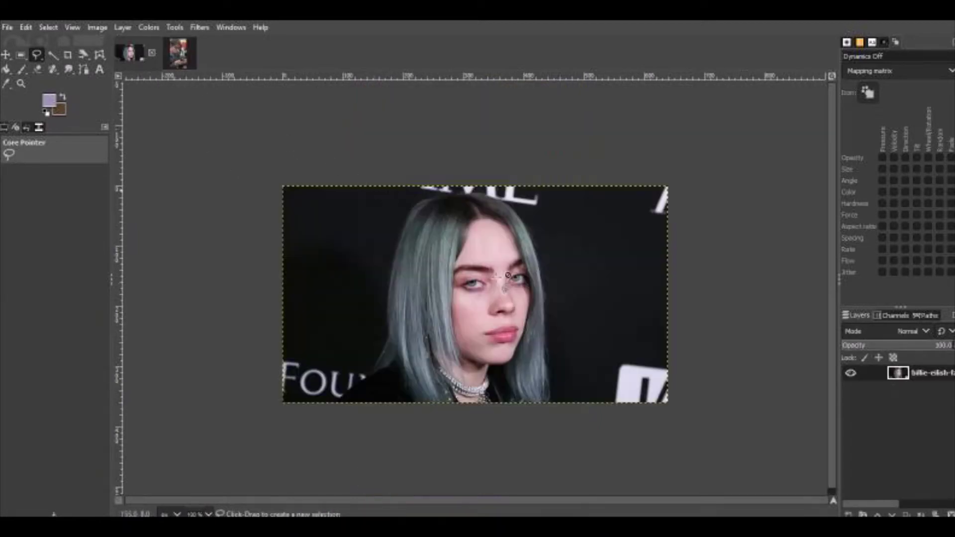
key("ctrl+v")
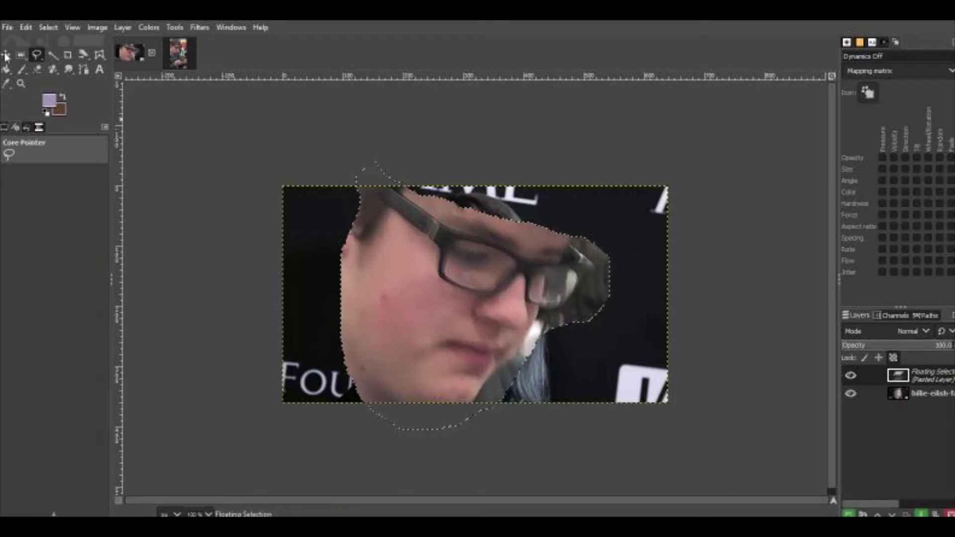
left_click(6, 54)
left_click_drag(449, 299, 470, 282)
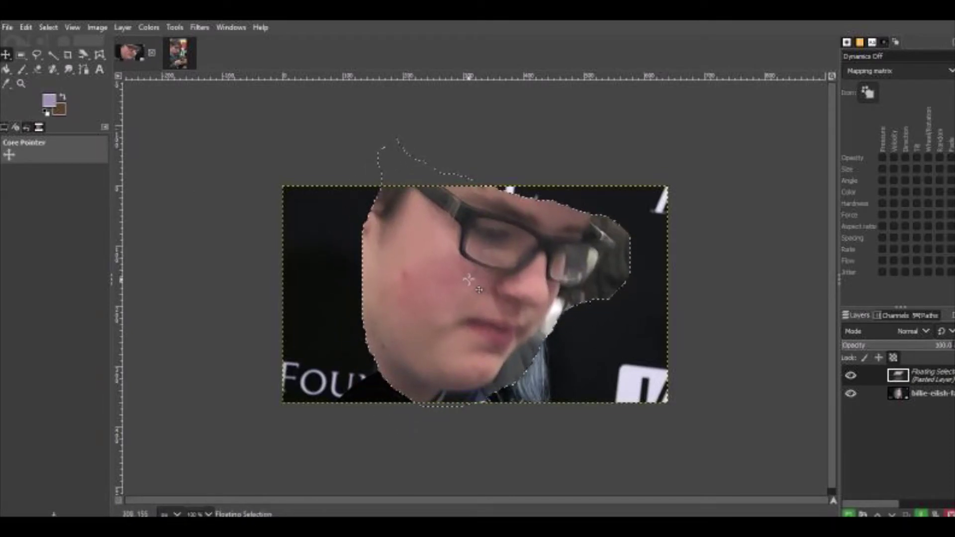
Turn the pasted floating selection into a regular layer by renaming it with the pictured boy's nickname.
right_click(470, 280)
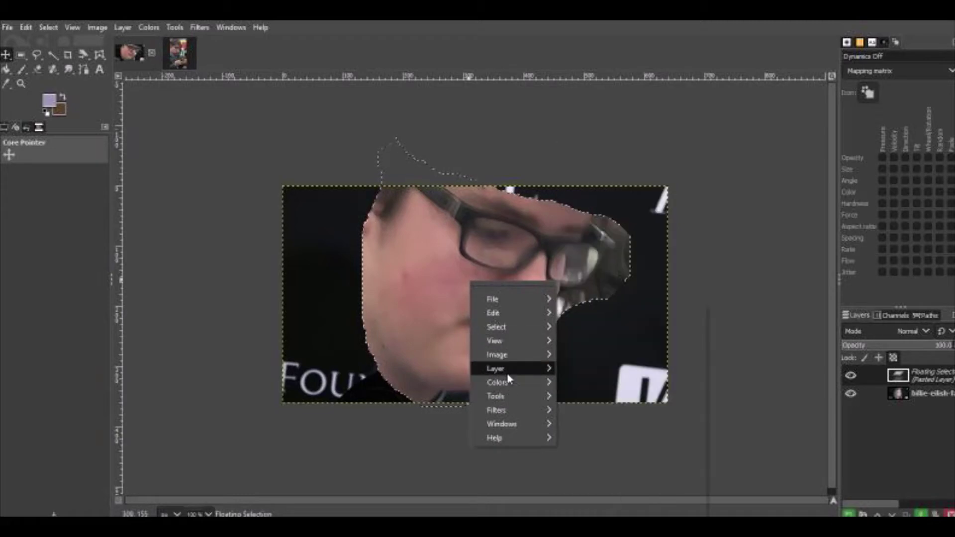
mouse_move(530, 373)
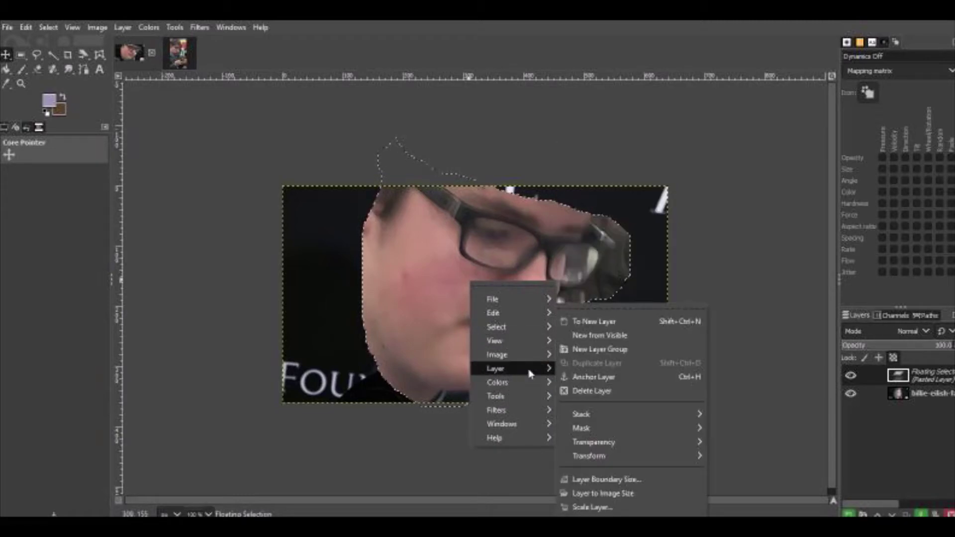
double_click(928, 375)
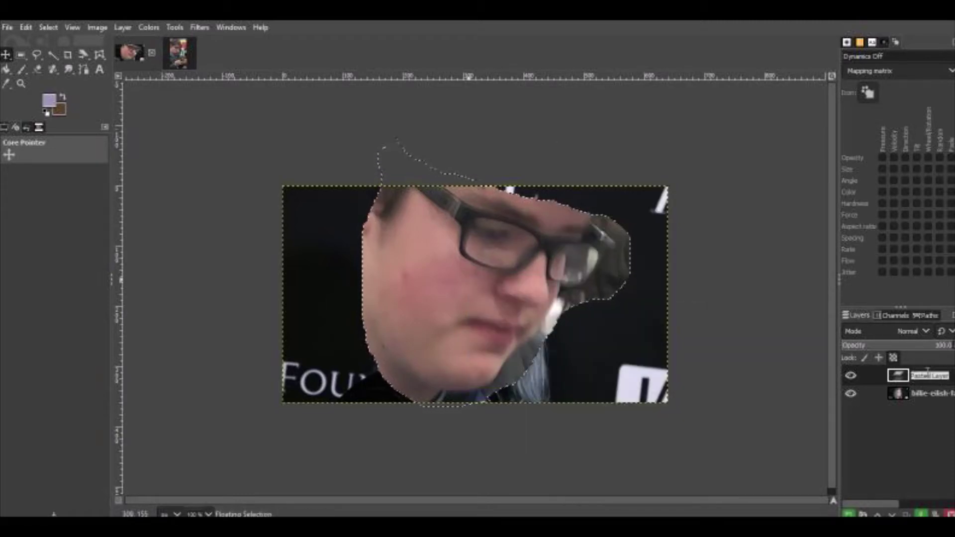
type("tyle")
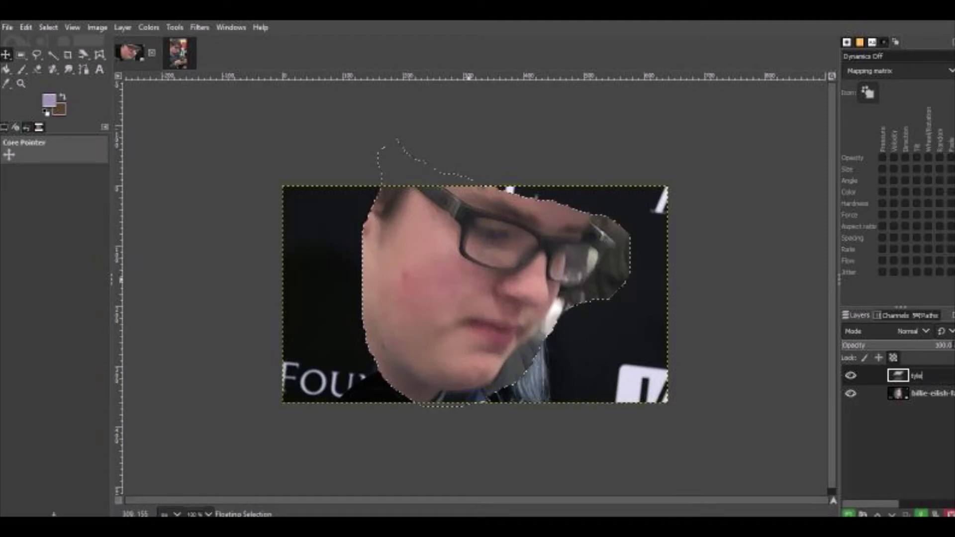
type("rbruh")
key("Return")
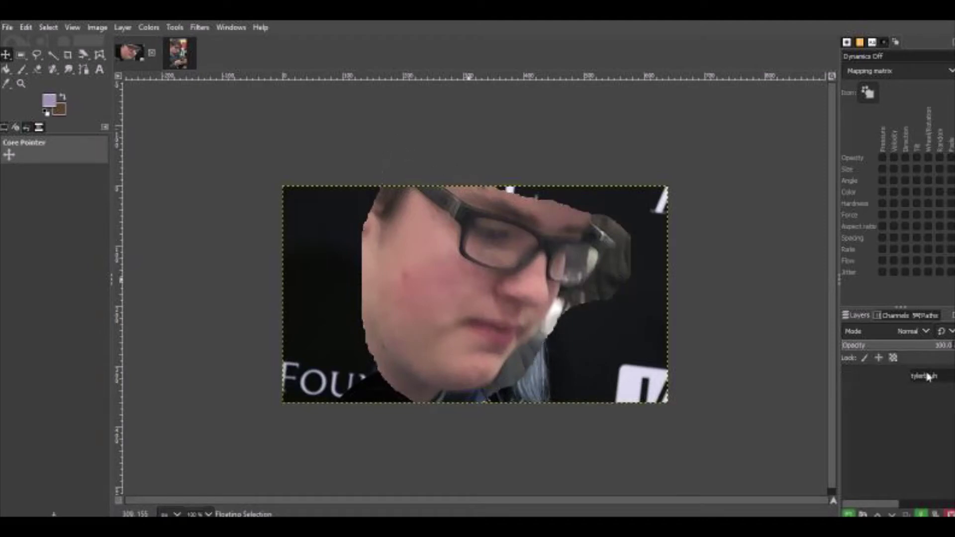
Scale the pasted face layer down to 346 × 348 px.
right_click(929, 377)
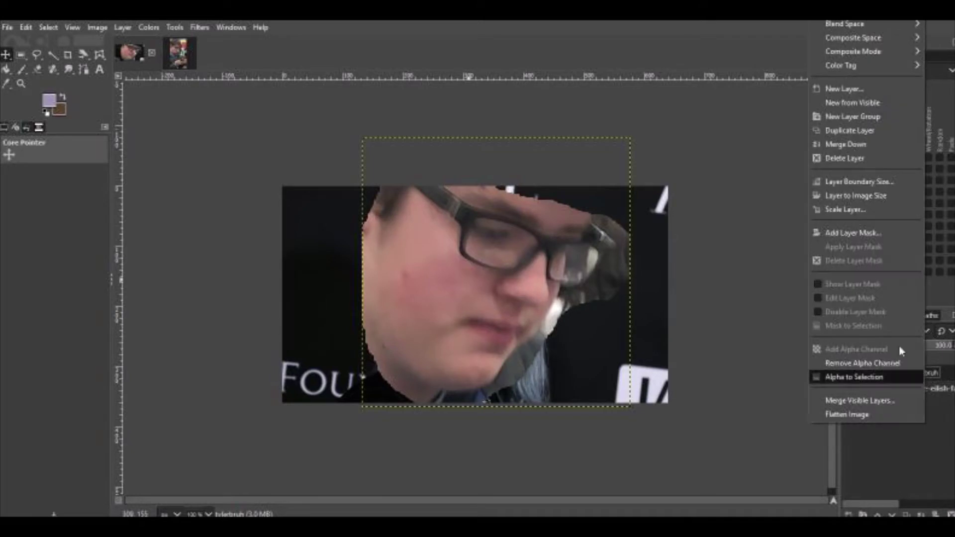
left_click(846, 195)
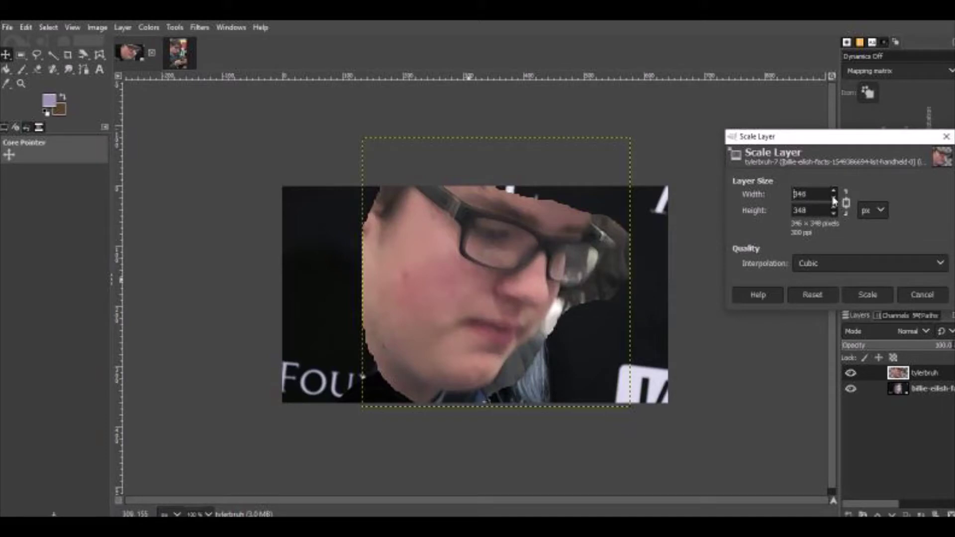
left_click(867, 295)
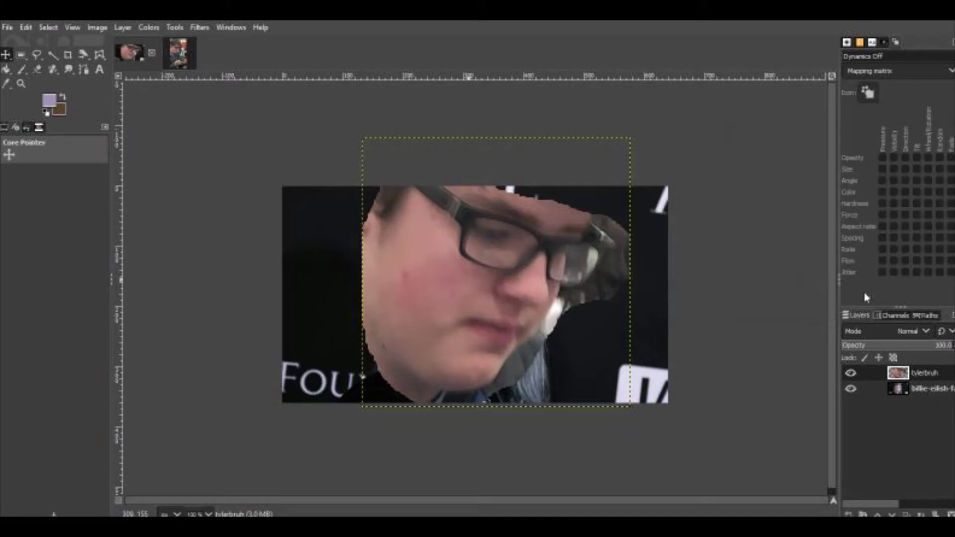
Scale the pasted face layer to 199 × 200 px and move it down onto the woman's face.
right_click(510, 297)
mouse_move(544, 387)
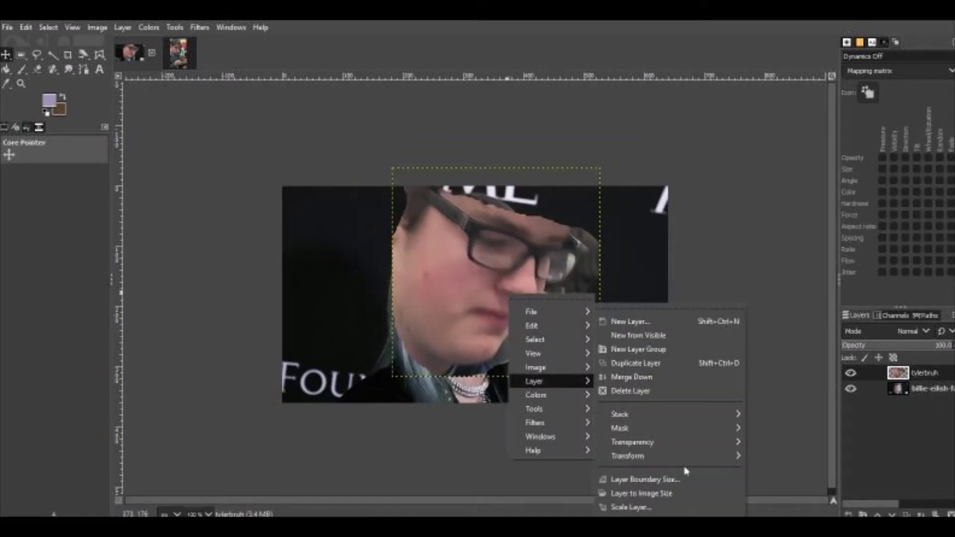
left_click(647, 507)
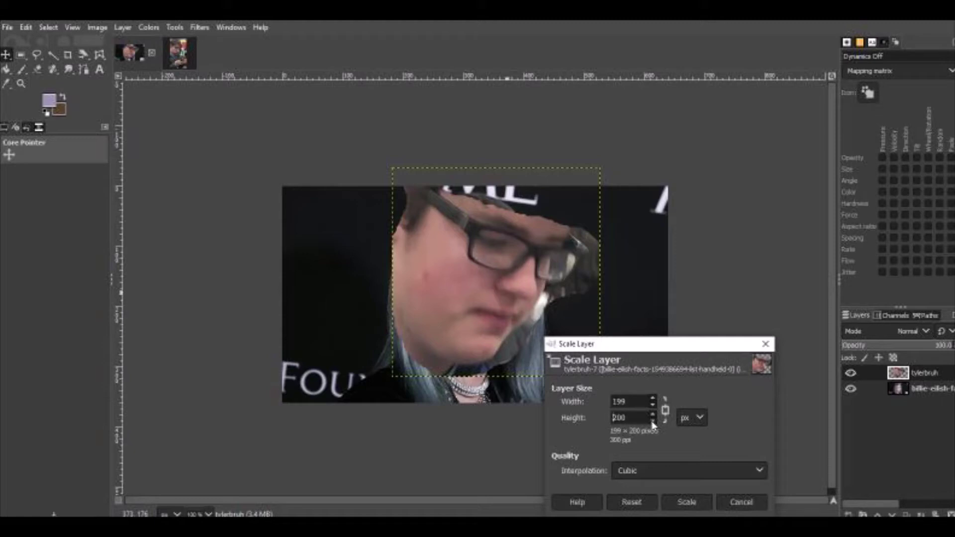
left_click(687, 502)
left_click_drag(496, 291, 511, 322)
Enlarge the pasted face layer slightly with Scale Layer, keeping its proportions, so it covers more of the woman's face.
right_click(511, 322)
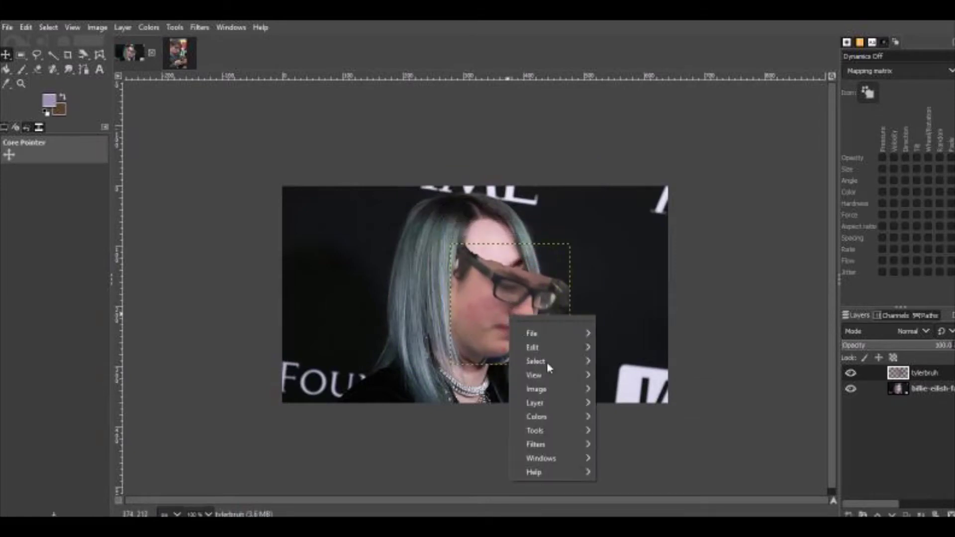
left_click(540, 404)
left_click(635, 509)
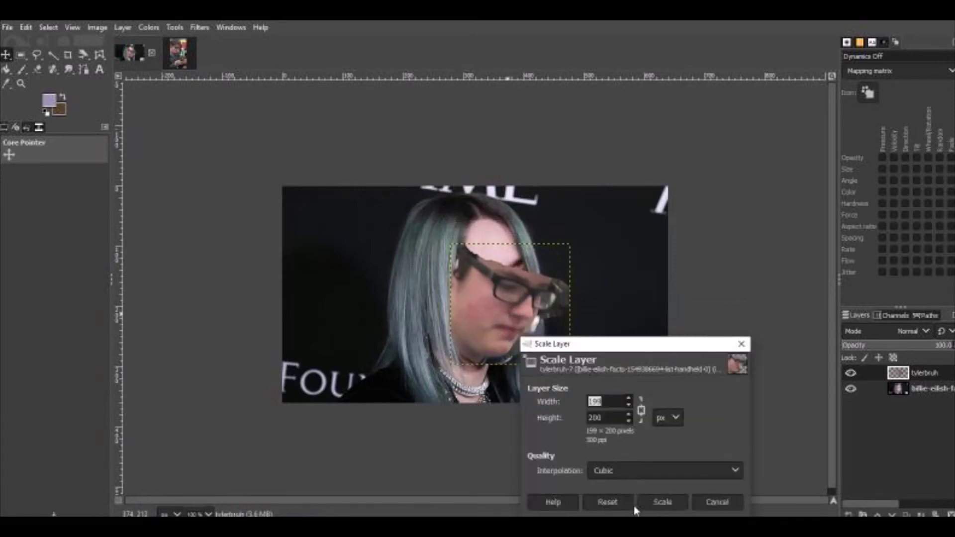
left_click(629, 401)
left_click(662, 503)
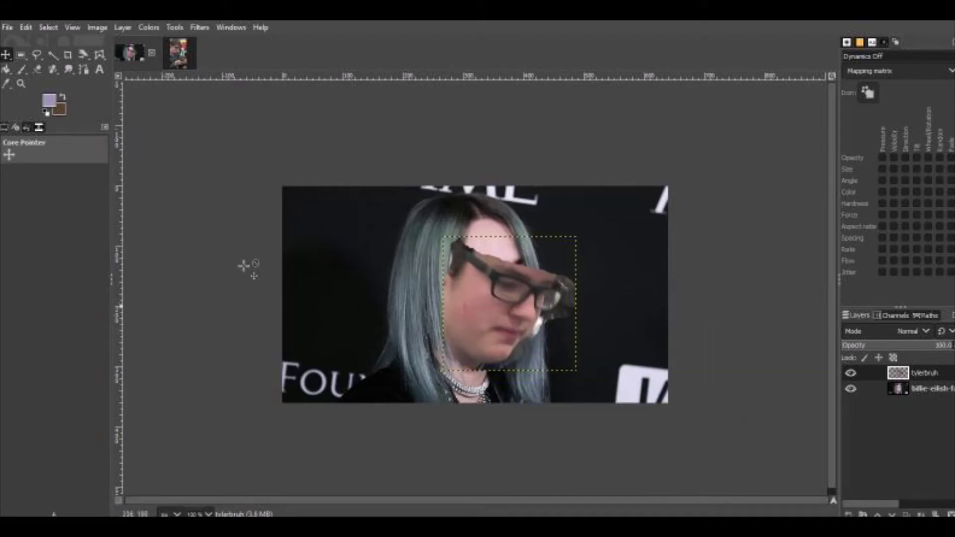
Rotate the pasted face layer counterclockwise by about 6.8° and nudge it slightly to the left on the portrait.
left_click(174, 27)
mouse_move(216, 71)
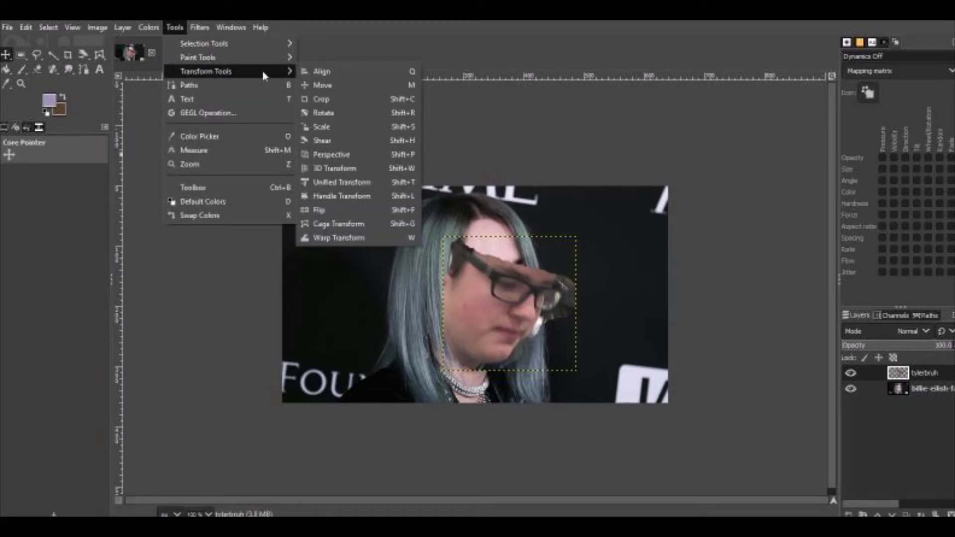
left_click(324, 113)
left_click(550, 260)
mouse_move(554, 293)
left_mouse_down()
mouse_move(565, 269)
mouse_move(567, 294)
mouse_move(573, 289)
left_mouse_up()
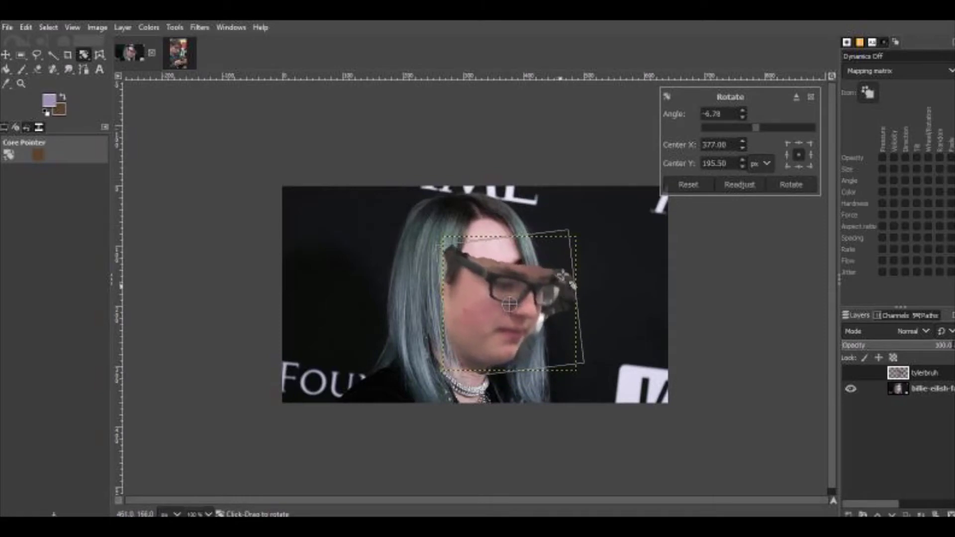
left_click(775, 185)
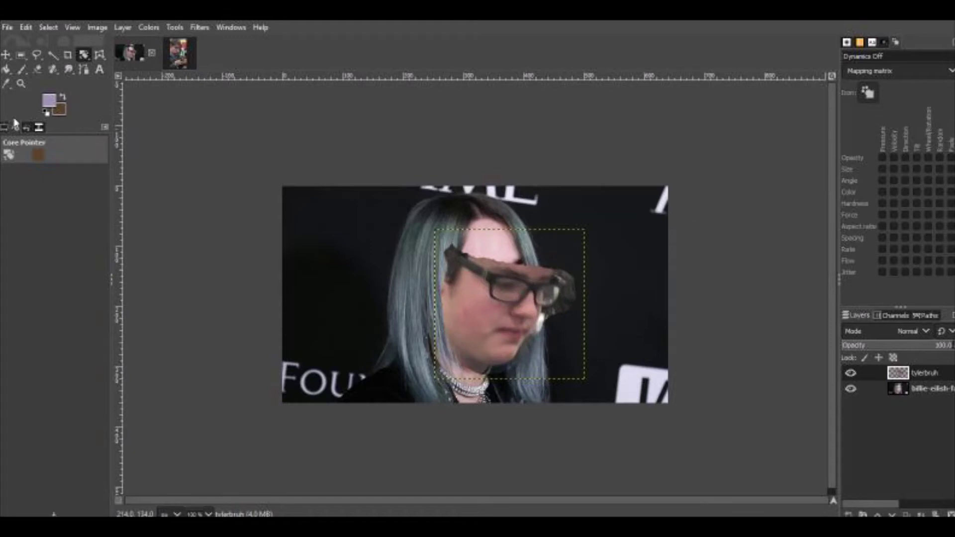
left_click(6, 54)
mouse_move(527, 320)
left_mouse_down()
mouse_move(494, 296)
mouse_move(533, 325)
left_mouse_up()
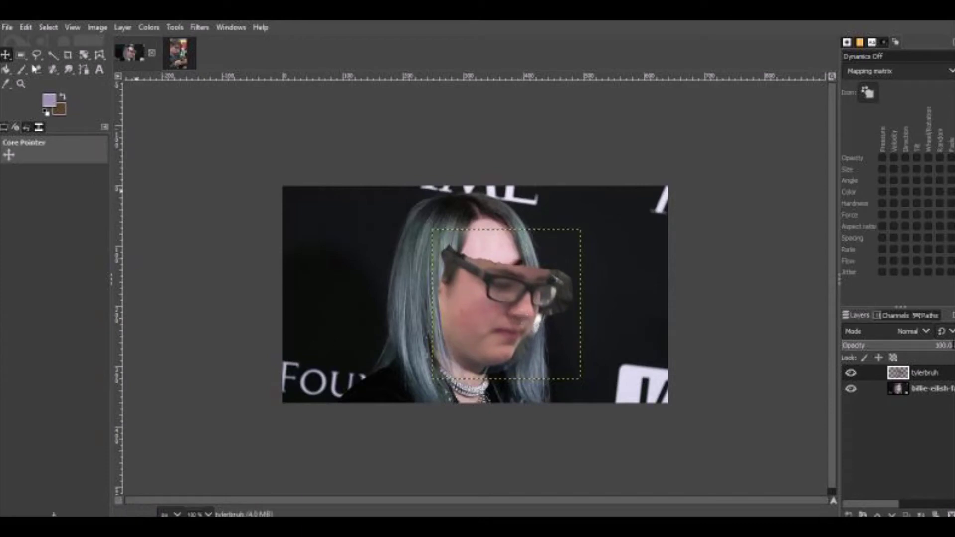
Rotate the pasted face layer counterclockwise by about 2.5° and nudge it slightly to the right on the portrait.
left_click(174, 28)
mouse_move(232, 74)
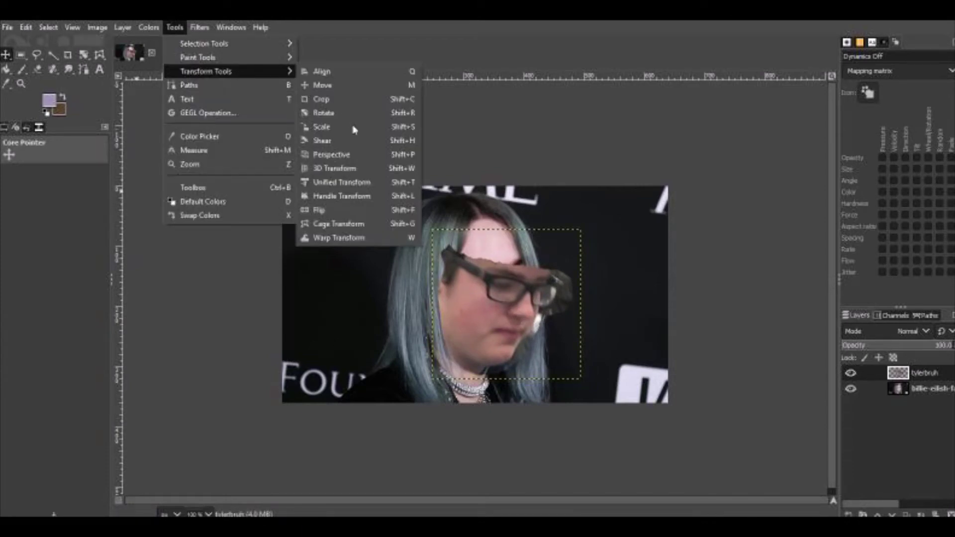
left_click(341, 112)
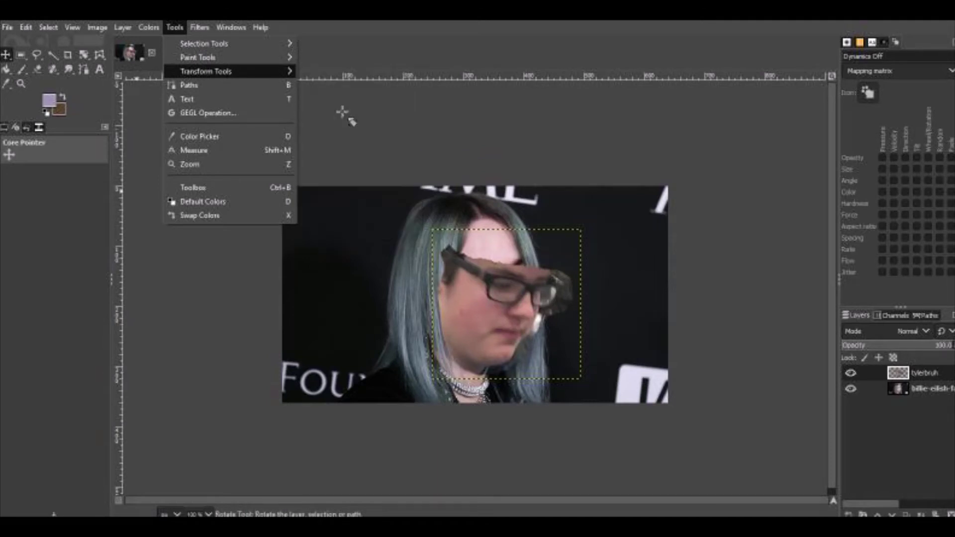
left_click(341, 112)
mouse_move(556, 299)
left_mouse_down()
mouse_move(572, 287)
mouse_move(570, 297)
left_mouse_up()
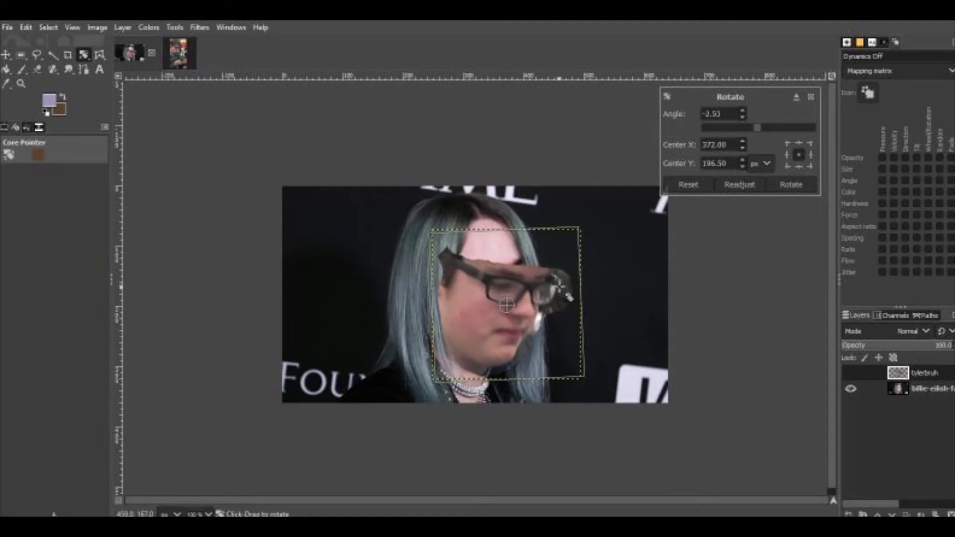
key("Return")
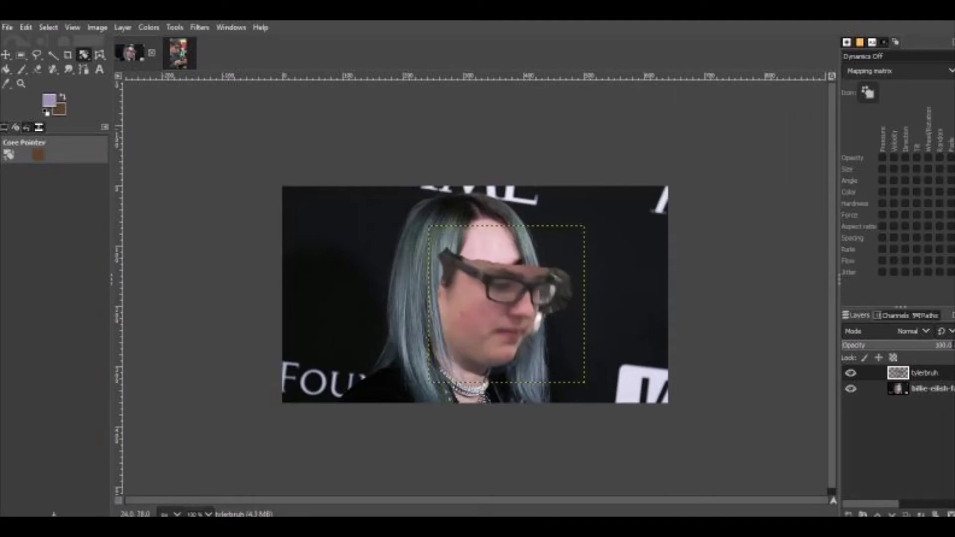
left_click(6, 54)
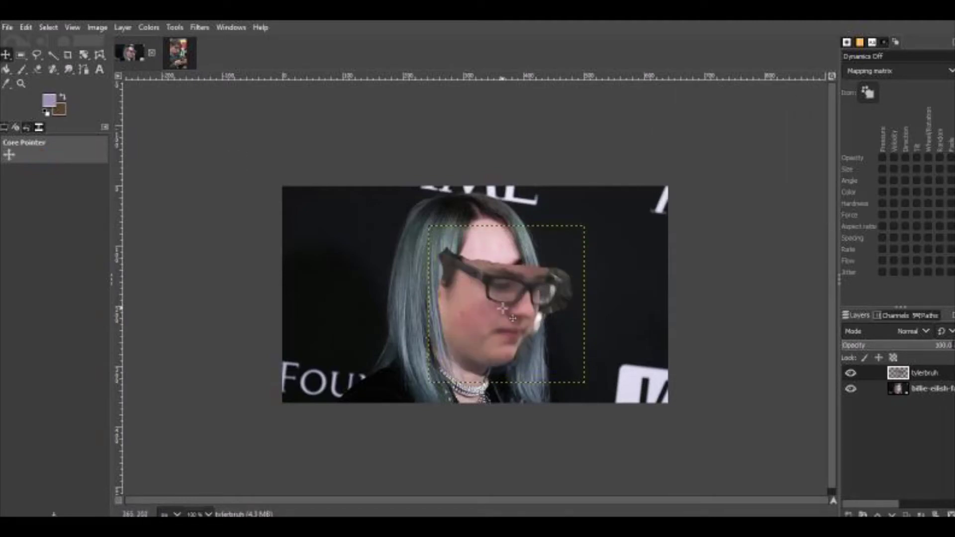
mouse_move(502, 293)
left_mouse_down()
mouse_move(503, 268)
mouse_move(509, 305)
left_mouse_up()
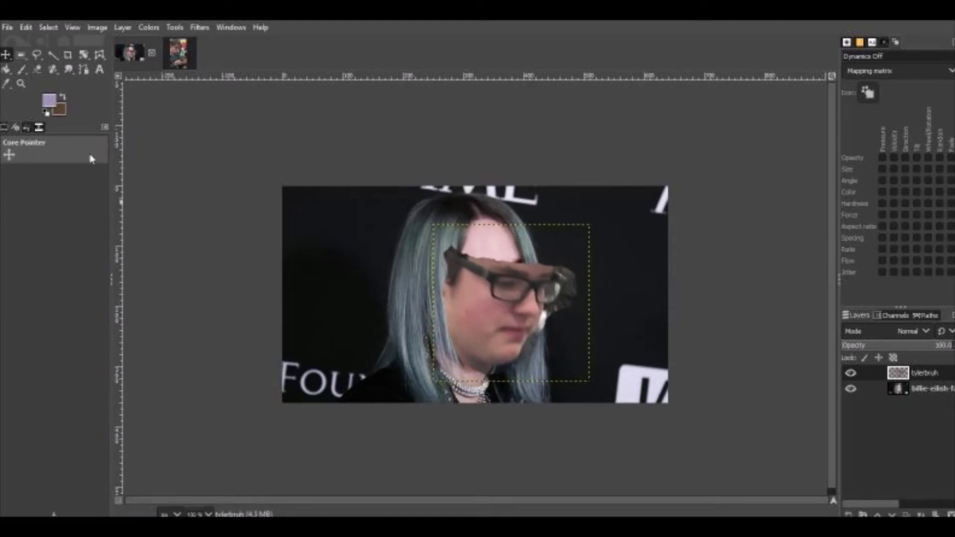
Erase the leftover classroom background from the pasted layer beyond the far lens of the glasses and along the front of the face down to the chin.
left_click(21, 83)
left_click_drag(413, 213, 623, 389)
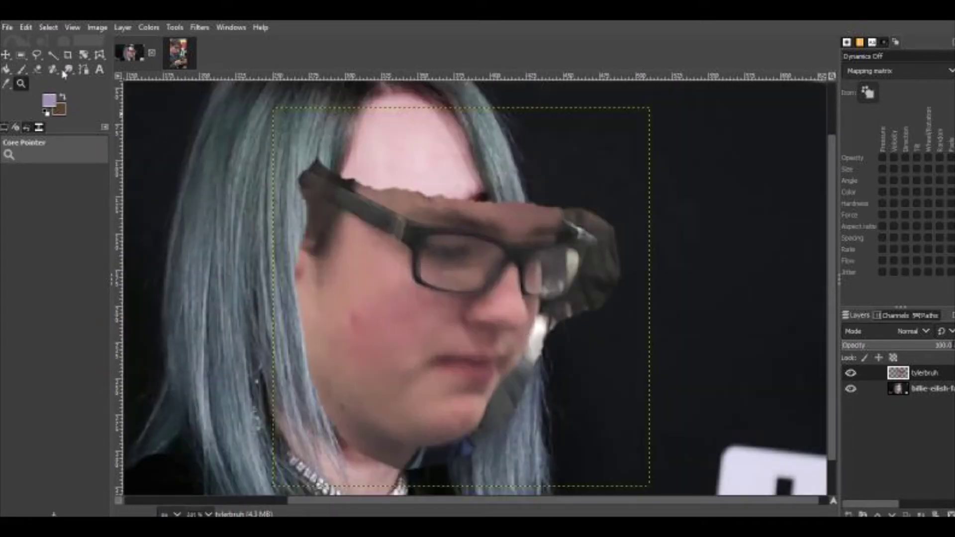
left_click(36, 69)
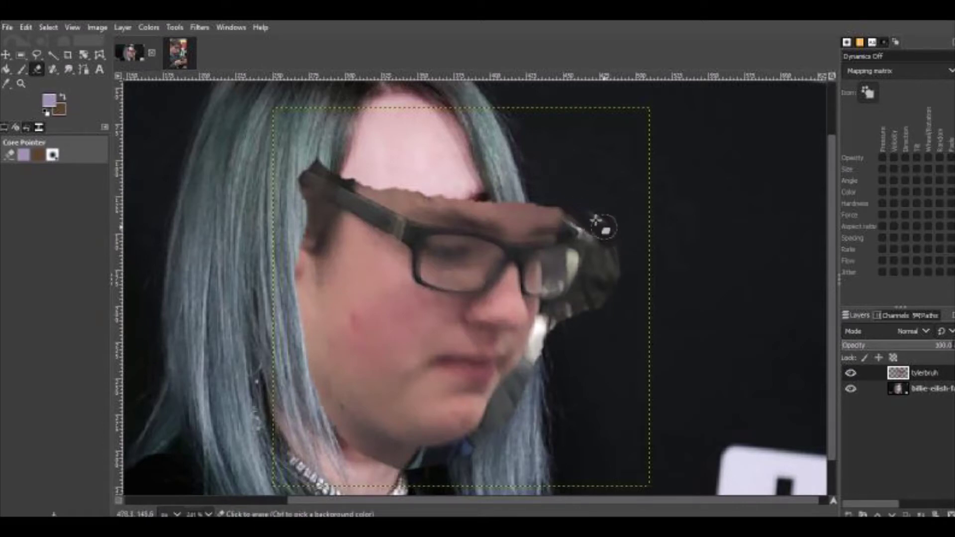
mouse_move(606, 222)
left_mouse_down()
mouse_move(616, 260)
mouse_move(591, 294)
mouse_move(610, 237)
mouse_move(610, 286)
mouse_move(583, 316)
mouse_move(604, 261)
left_mouse_up()
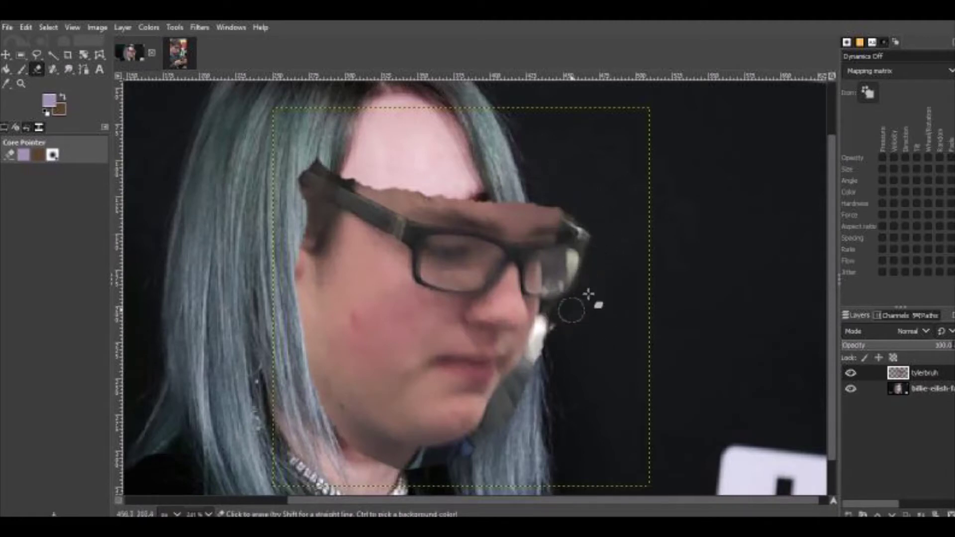
mouse_move(581, 210)
left_mouse_down()
mouse_move(588, 252)
mouse_move(581, 212)
mouse_move(571, 204)
mouse_move(570, 212)
mouse_move(580, 222)
mouse_move(578, 200)
left_mouse_up()
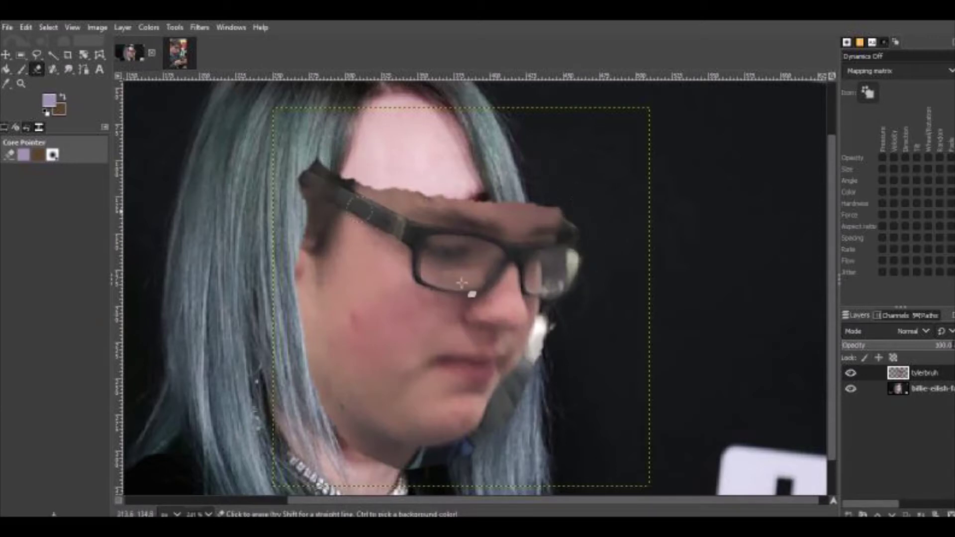
mouse_move(547, 335)
left_mouse_down()
mouse_move(516, 394)
mouse_move(547, 310)
mouse_move(544, 332)
mouse_move(491, 419)
mouse_move(487, 430)
mouse_move(520, 391)
mouse_move(490, 446)
mouse_move(435, 461)
mouse_move(474, 443)
mouse_move(502, 402)
mouse_move(441, 455)
mouse_move(378, 467)
mouse_move(362, 457)
mouse_move(424, 469)
mouse_move(396, 471)
mouse_move(361, 446)
mouse_move(307, 383)
mouse_move(319, 404)
mouse_move(382, 447)
mouse_move(437, 456)
mouse_move(481, 447)
left_mouse_up()
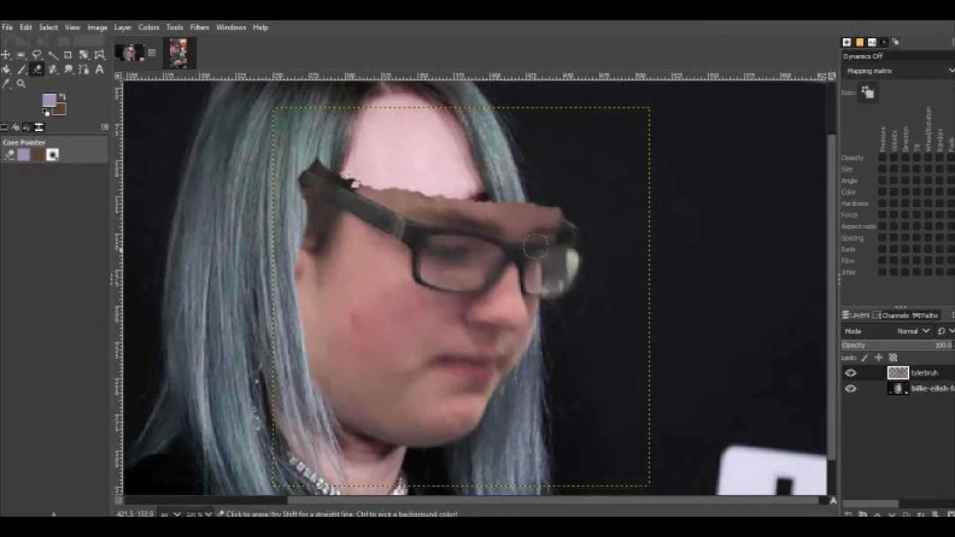
mouse_move(343, 177)
left_mouse_down()
mouse_move(303, 175)
mouse_move(327, 163)
mouse_move(313, 163)
mouse_move(343, 178)
mouse_move(312, 175)
mouse_move(329, 162)
mouse_move(284, 304)
left_mouse_up()
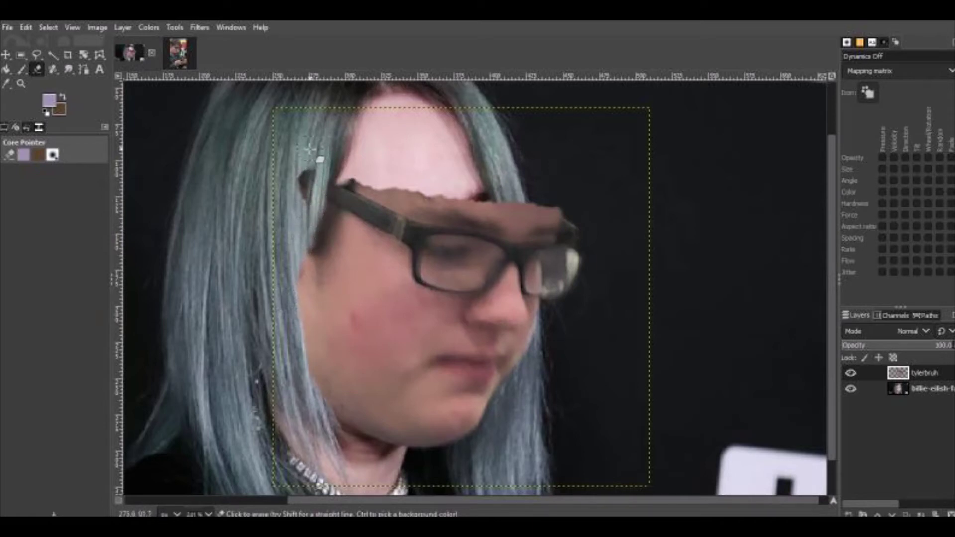
left_click_drag(309, 149, 293, 247)
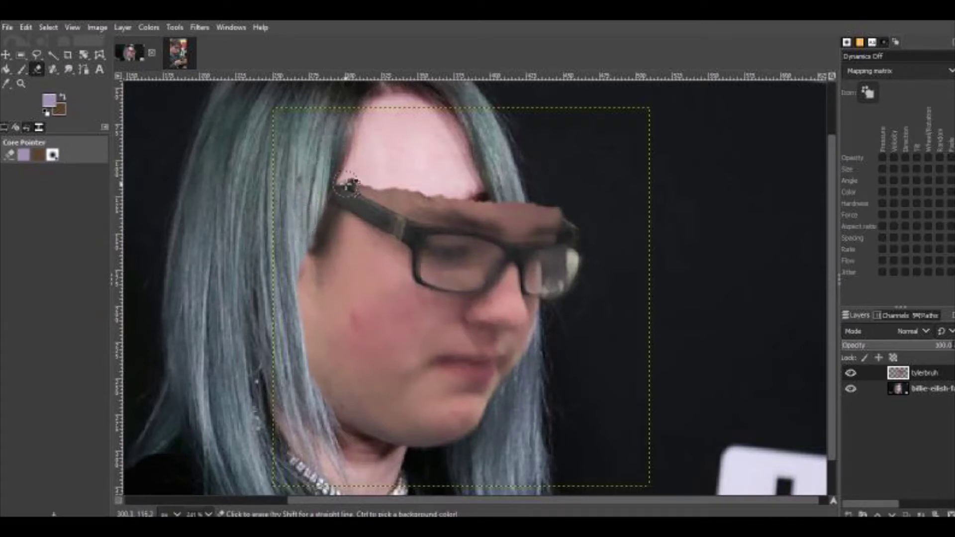
key("ctrl+z")
key("ctrl+z")
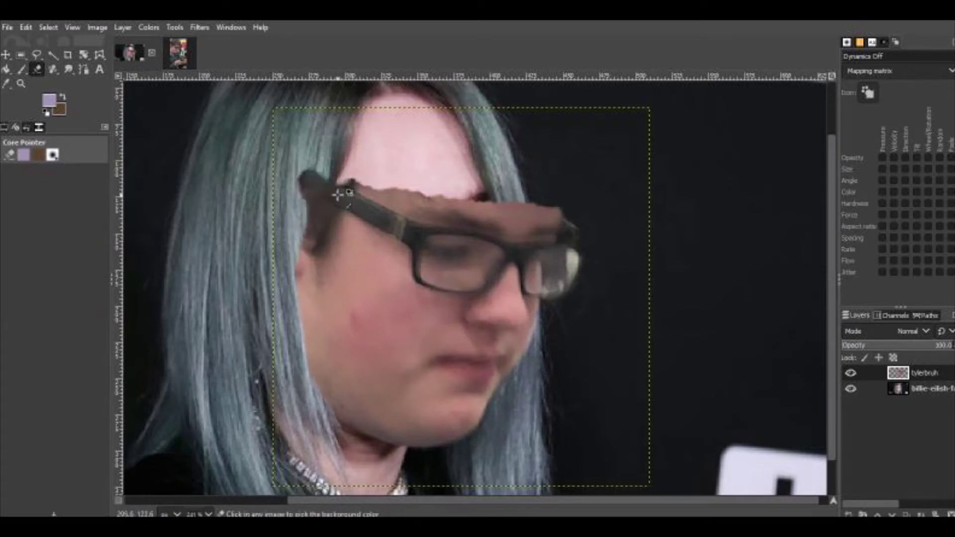
Erase the boy's hair and ear along the pasted face's outer cheek so the woman's teal hair overlaps it, undoing the last unwanted stroke.
left_click_drag(330, 192, 287, 256)
mouse_move(304, 189)
left_mouse_down()
mouse_move(318, 161)
mouse_move(300, 199)
left_mouse_up()
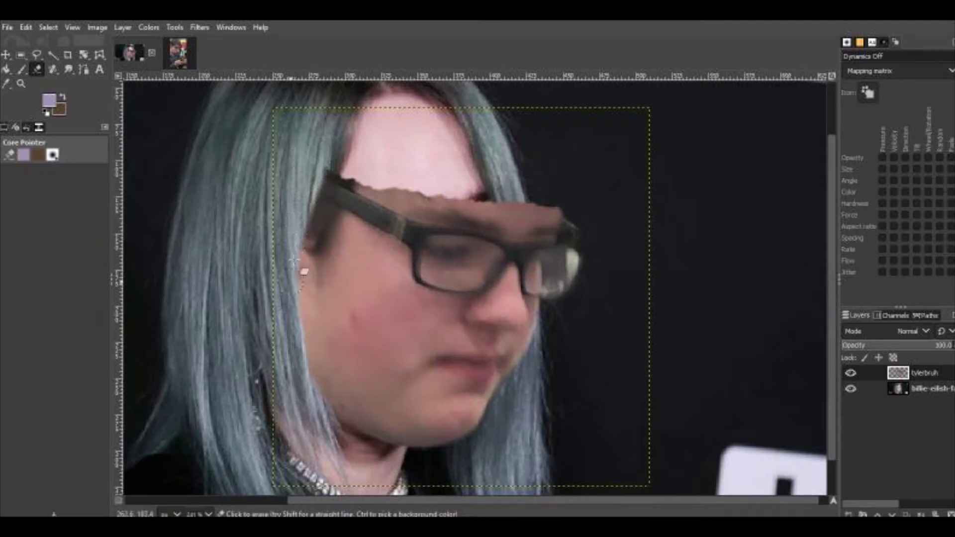
mouse_move(294, 259)
left_mouse_down()
mouse_move(300, 221)
mouse_move(303, 283)
left_mouse_up()
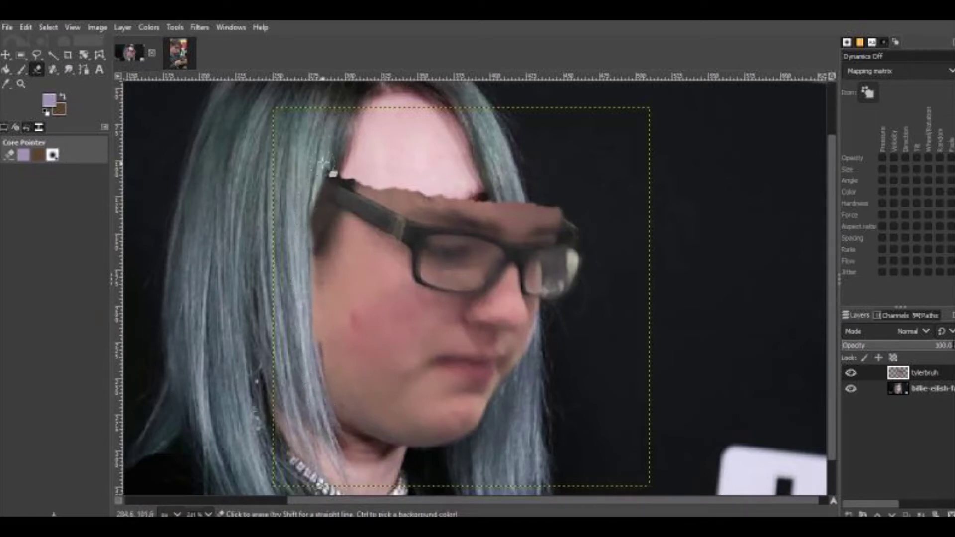
left_click_drag(309, 228, 320, 372)
mouse_move(321, 316)
left_mouse_down()
mouse_move(314, 217)
mouse_move(329, 147)
left_mouse_up()
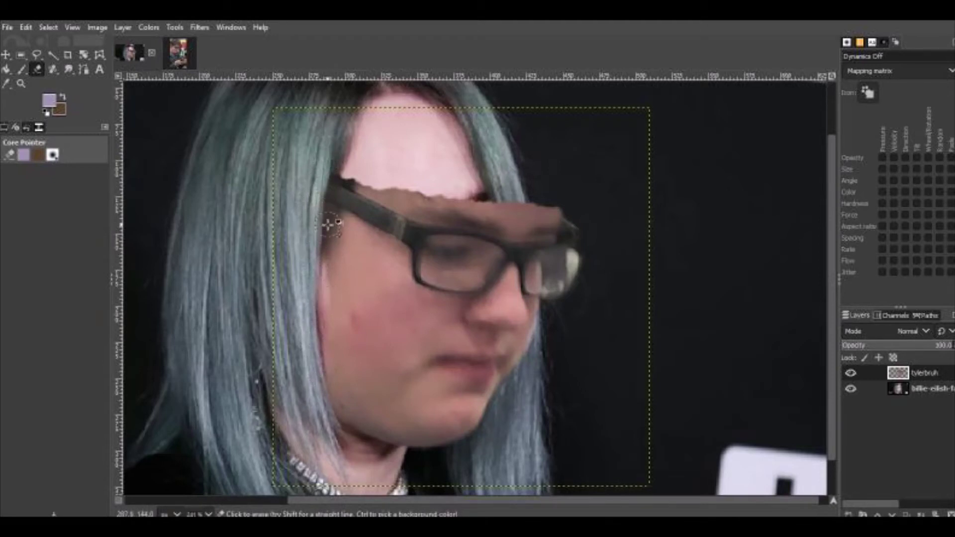
key("ctrl+z")
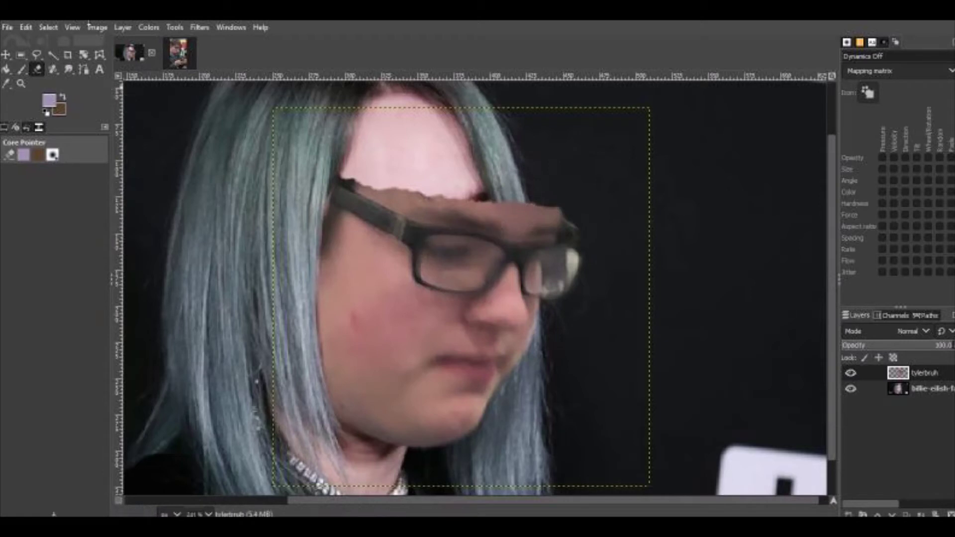
Rotate the pasted face layer counterclockwise by about 7.8° and move it to the left beneath the woman's forehead.
left_click(175, 27)
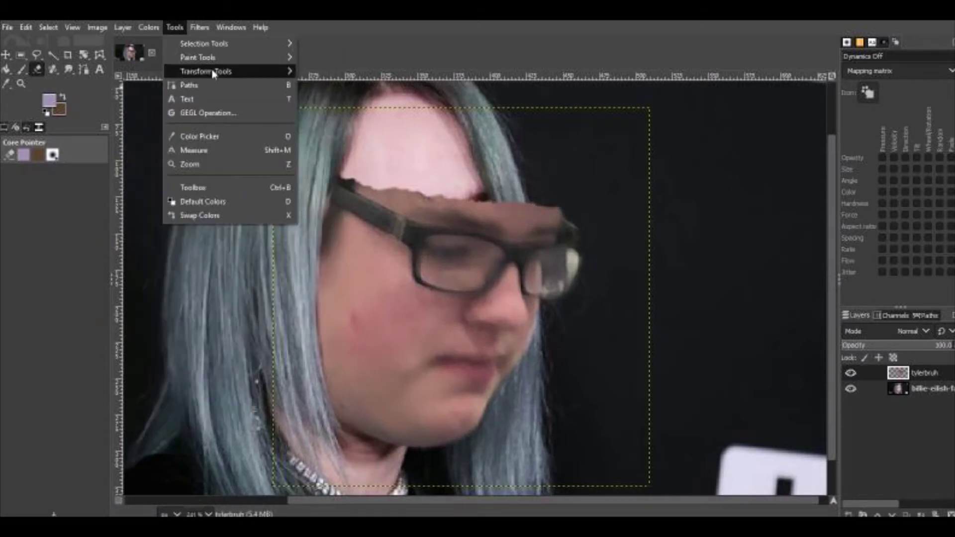
mouse_move(215, 74)
left_click(359, 113)
left_click(452, 190)
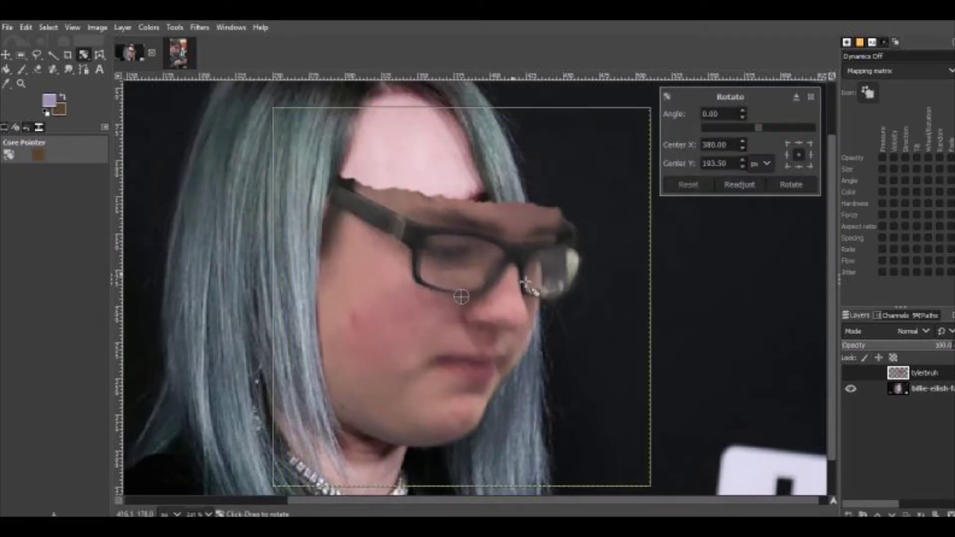
left_click_drag(529, 285, 529, 273)
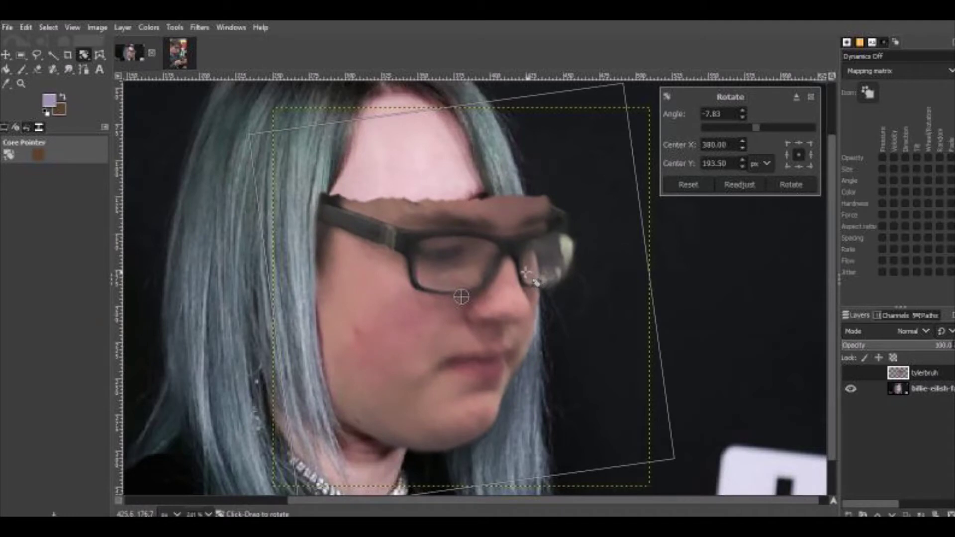
left_click(791, 185)
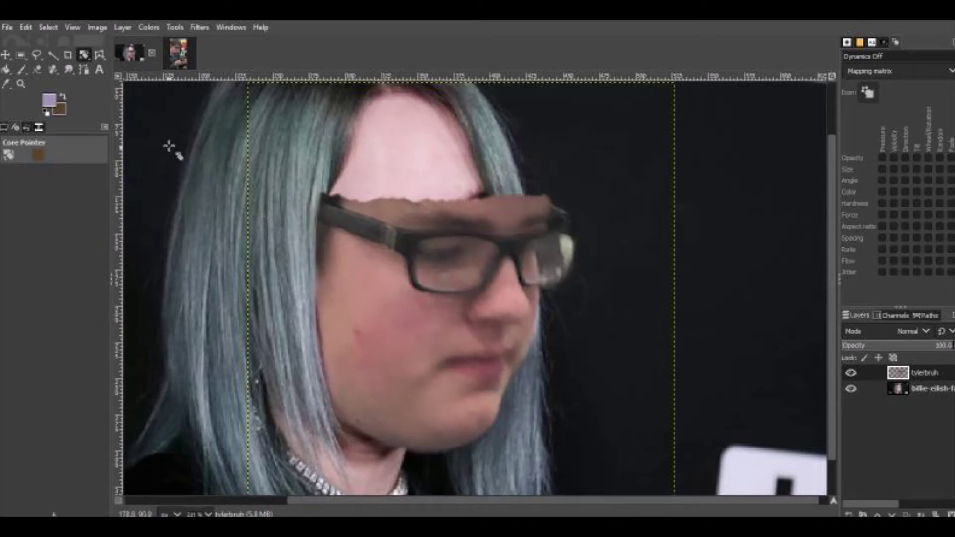
left_click(6, 55)
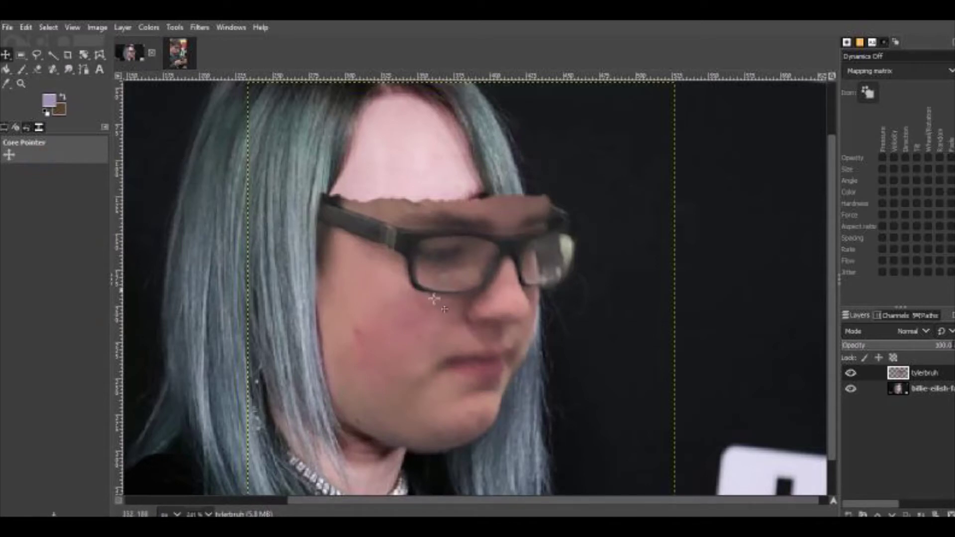
mouse_move(443, 306)
left_mouse_down()
mouse_move(418, 288)
mouse_move(434, 313)
left_mouse_up()
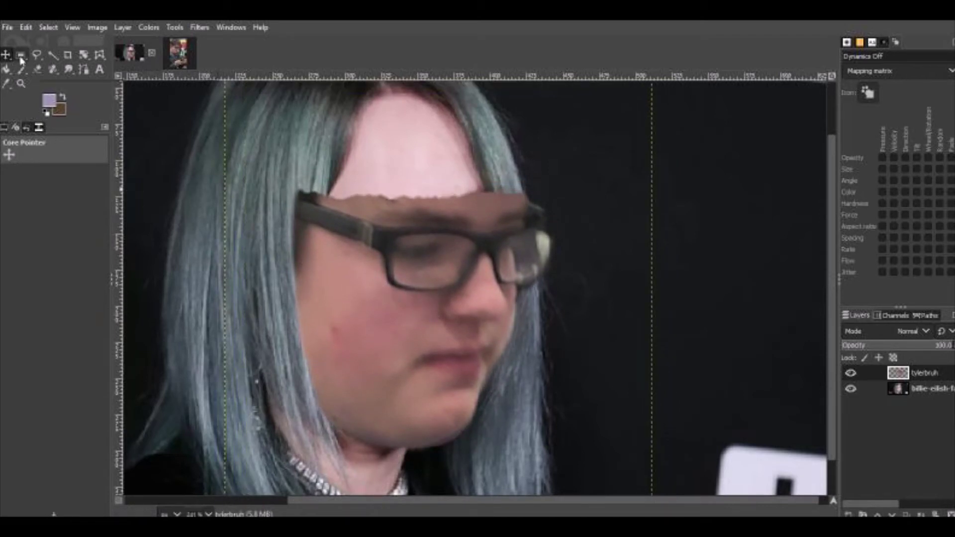
Erase the pasted face's edges at both temples and behind the far lens so the teal hair shows while the glasses frame stays.
left_click(38, 68)
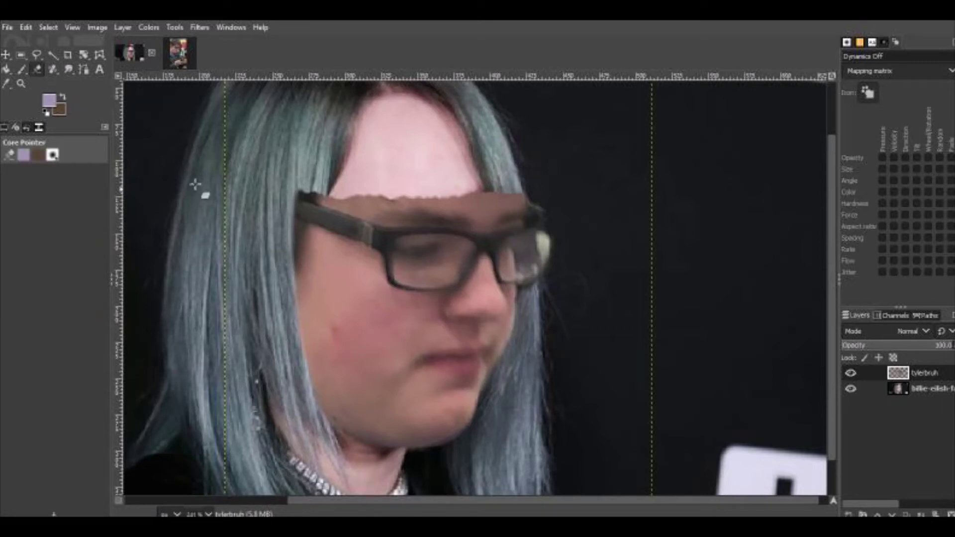
mouse_move(306, 191)
left_mouse_down()
mouse_move(291, 319)
mouse_move(309, 410)
mouse_move(303, 255)
mouse_move(307, 191)
mouse_move(322, 166)
mouse_move(304, 256)
left_mouse_up()
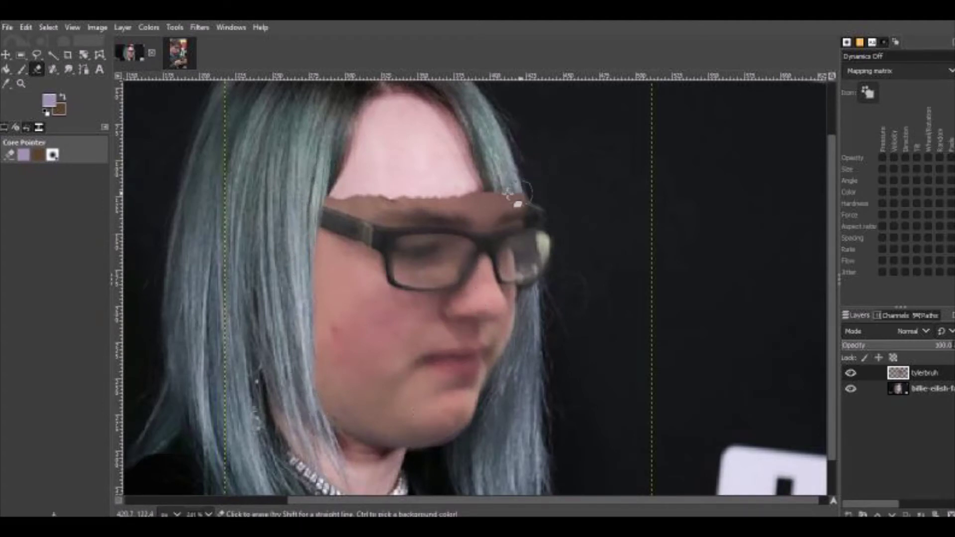
mouse_move(496, 193)
left_mouse_down()
mouse_move(510, 212)
mouse_move(520, 214)
mouse_move(525, 198)
mouse_move(528, 206)
left_mouse_up()
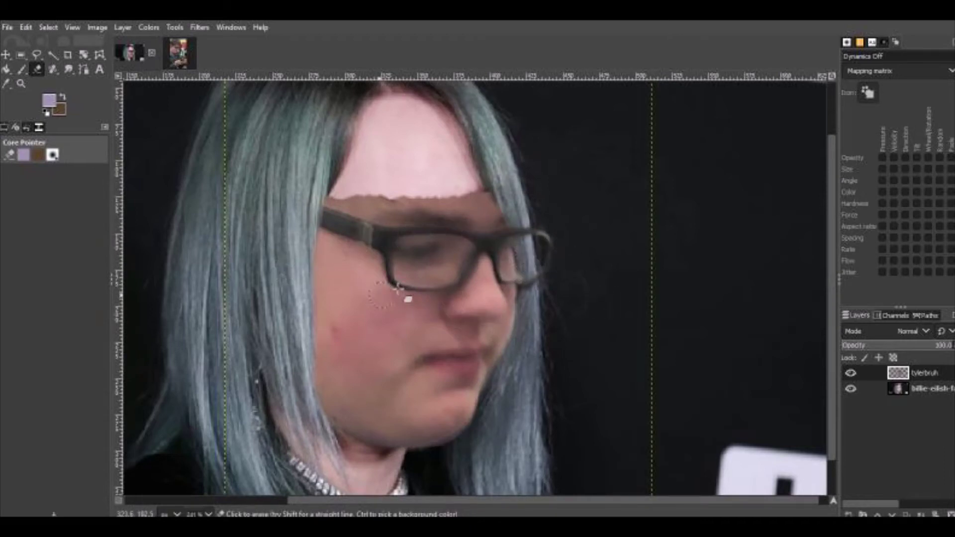
Select a rounded area of reddish cheek skin between the hair and the mouth on the pasted face with Free Select.
scroll(408, 281, "down", 1)
scroll(436, 291, "up", 3)
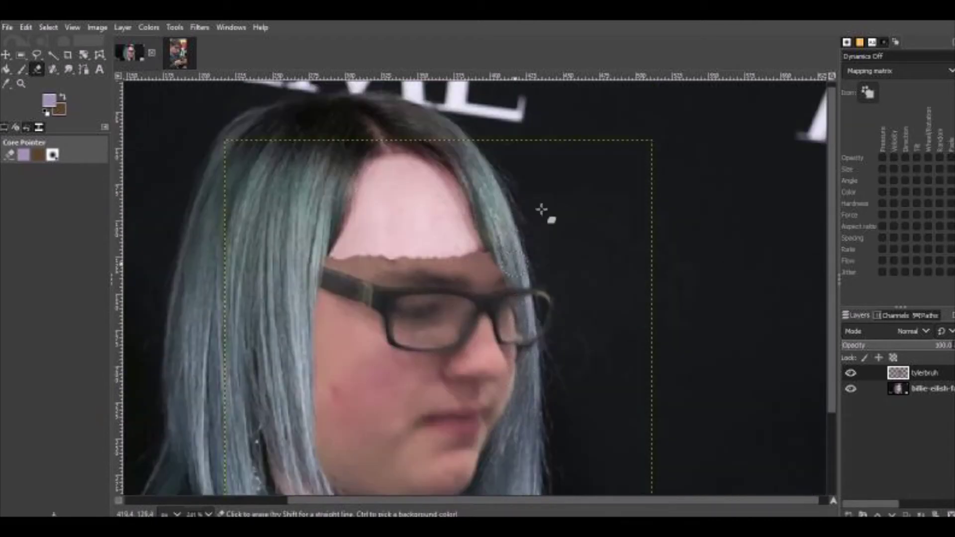
scroll(453, 246, "down", 3)
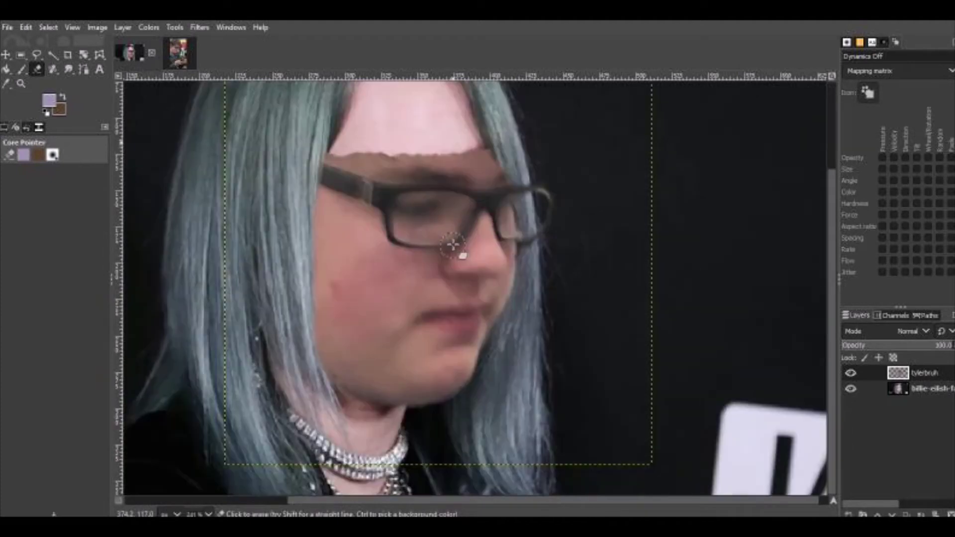
scroll(463, 216, "up", 3)
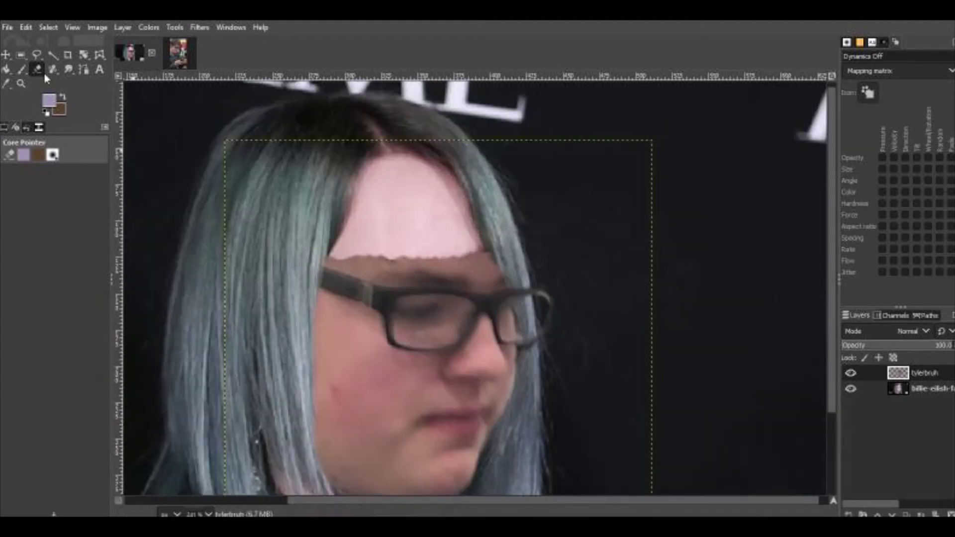
left_click(36, 55)
scroll(481, 224, "down", 3)
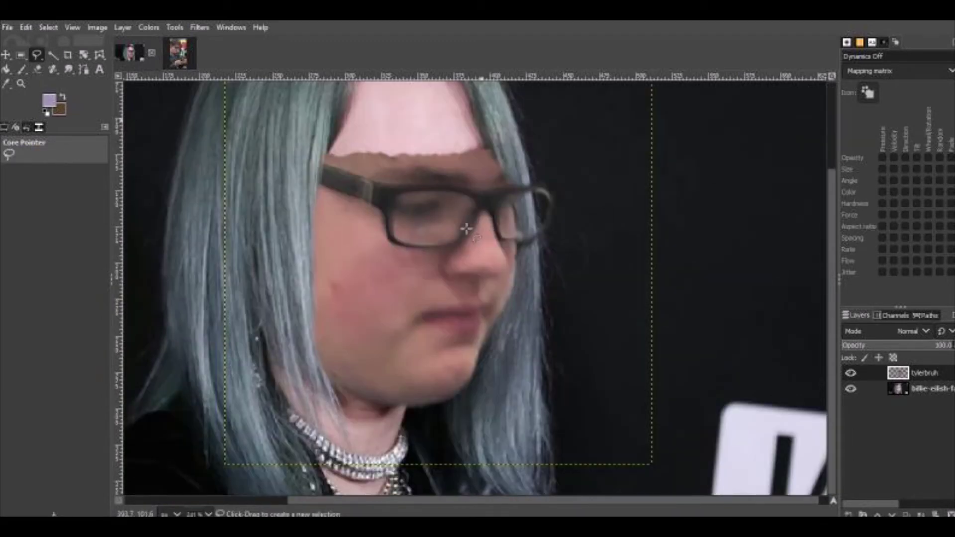
scroll(453, 229, "up", 3)
scroll(417, 229, "down", 3)
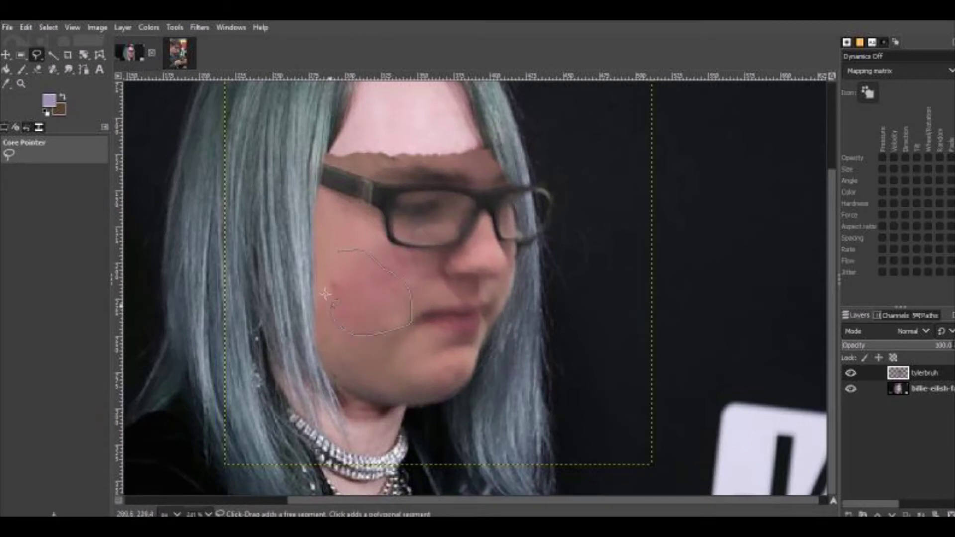
left_click(339, 252)
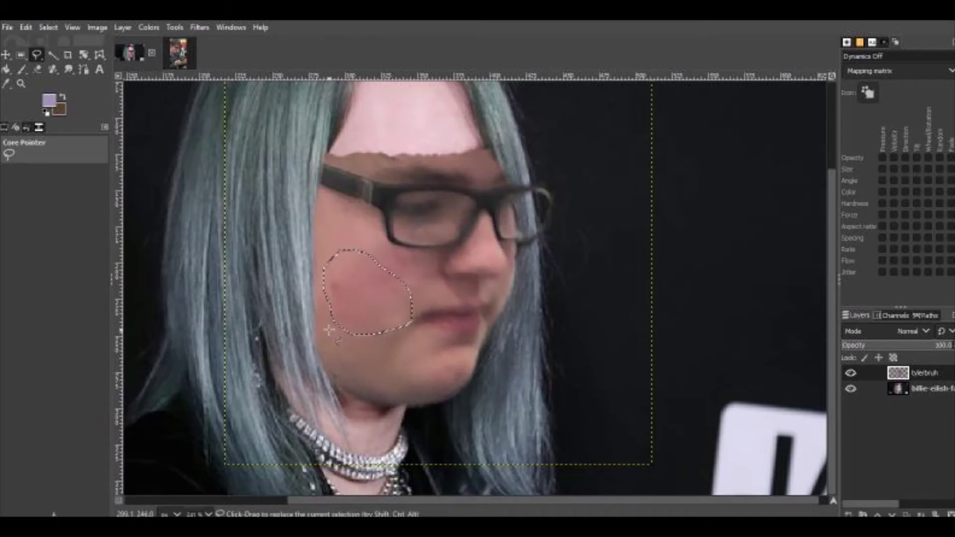
Copy the selected cheek skin and paste it as a new layer named "b".
key("ctrl+c")
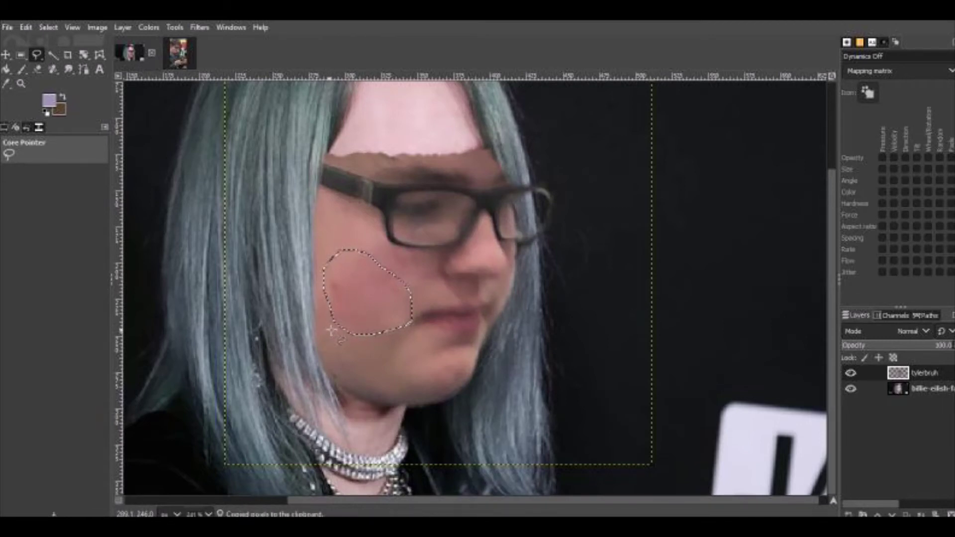
key("ctrl+v")
double_click(943, 378)
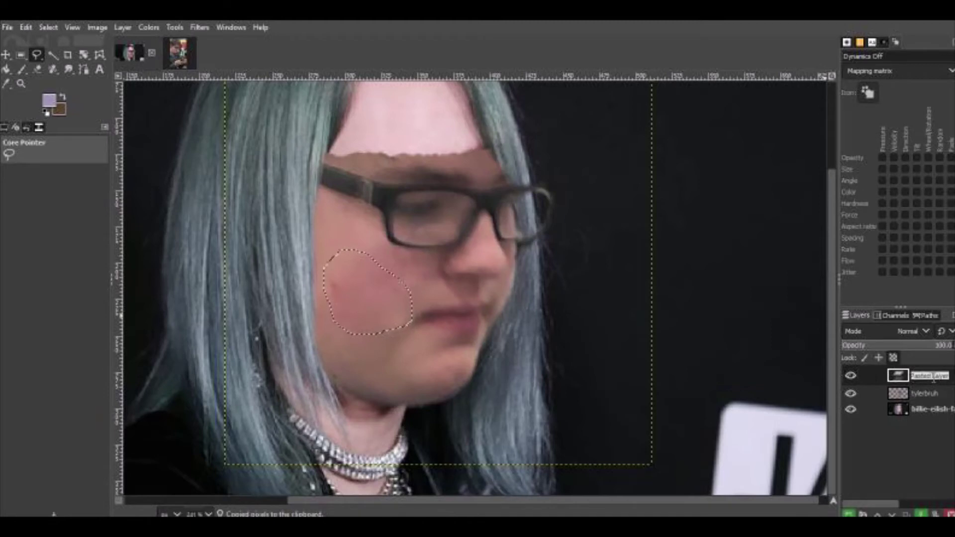
type("b")
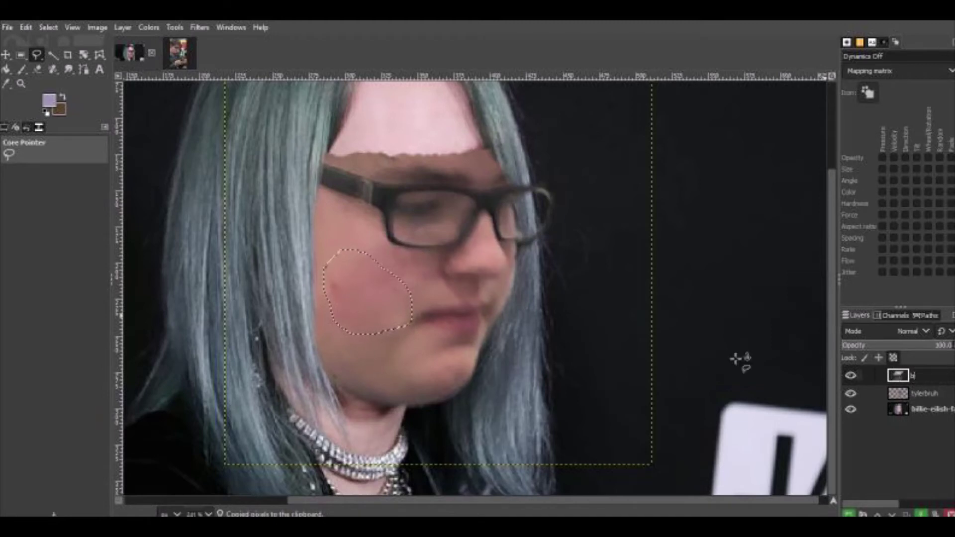
key("Return")
Move the cheek skin patch up onto the middle of the woman's pale forehead.
key("m")
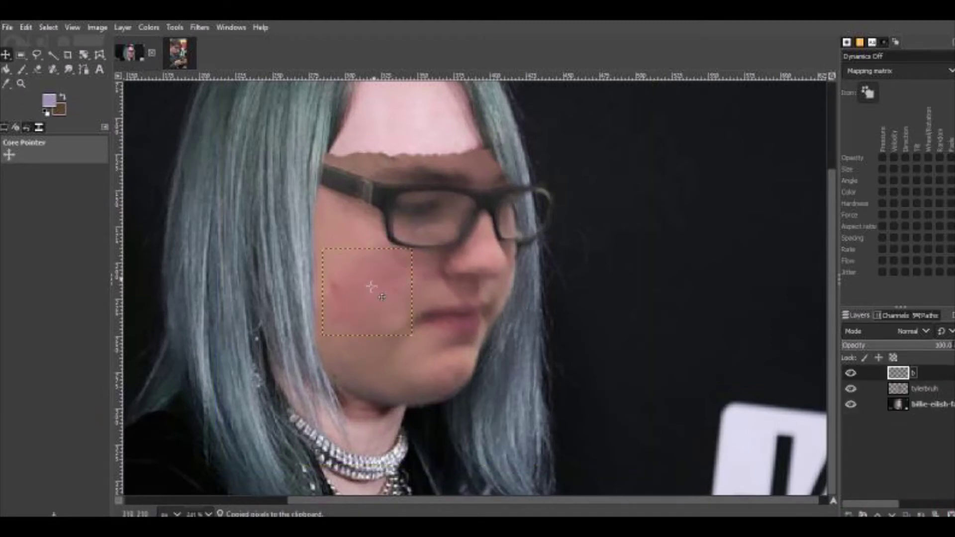
left_click_drag(383, 290, 401, 131)
scroll(400, 275, "up", 3)
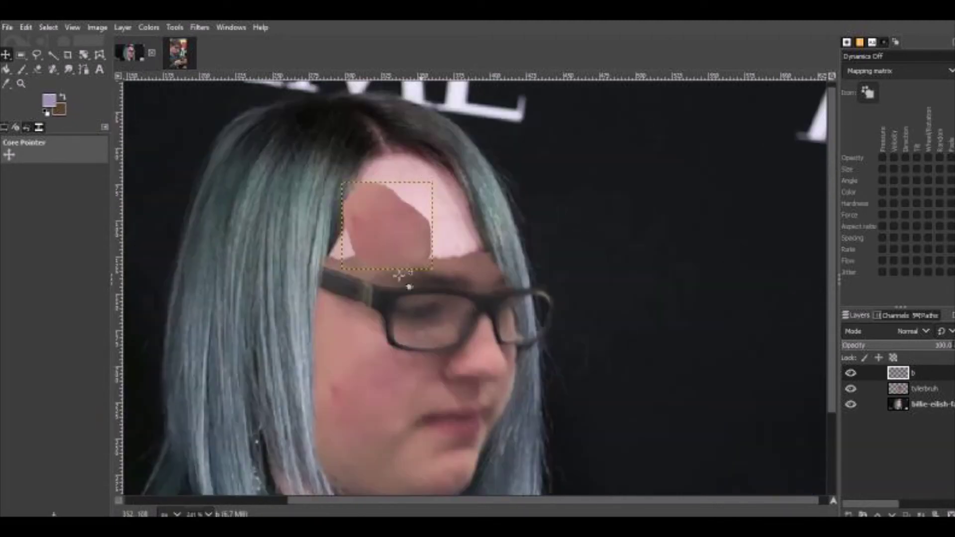
mouse_move(401, 241)
left_mouse_down()
mouse_move(415, 215)
mouse_move(415, 230)
left_mouse_up()
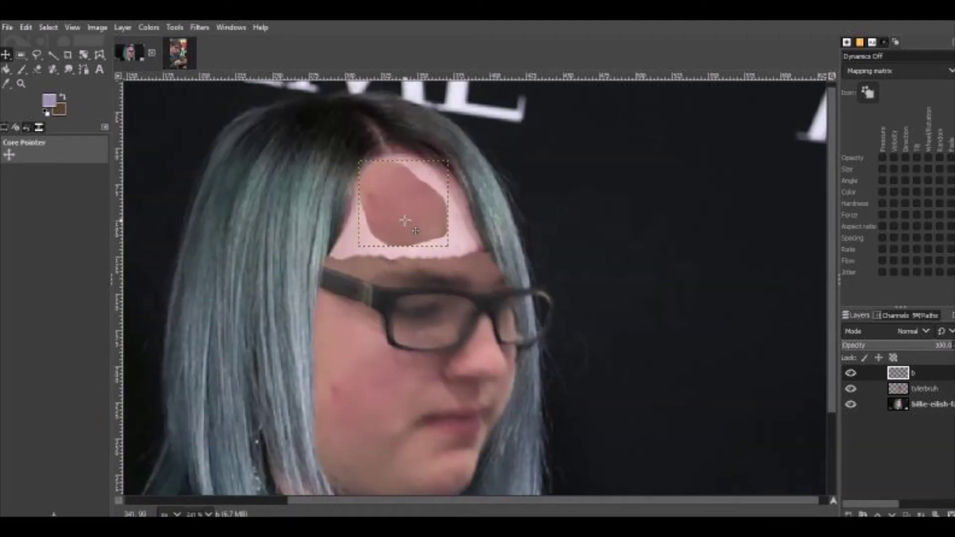
Erase the outer edges of the forehead skin patch all around to trim and soften its outline.
left_click(36, 70)
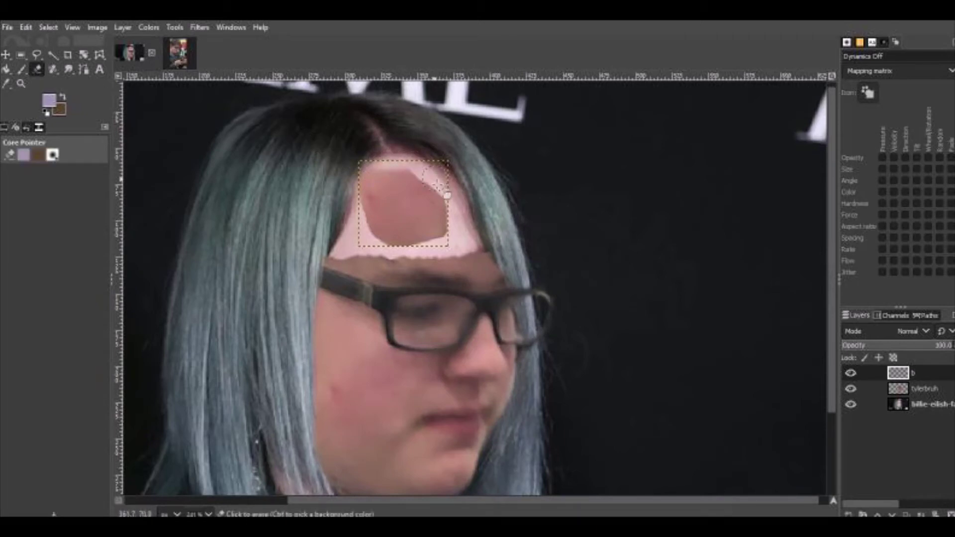
mouse_move(447, 195)
left_mouse_down()
mouse_move(446, 244)
mouse_move(402, 259)
mouse_move(374, 247)
left_mouse_up()
left_click_drag(359, 165, 376, 261)
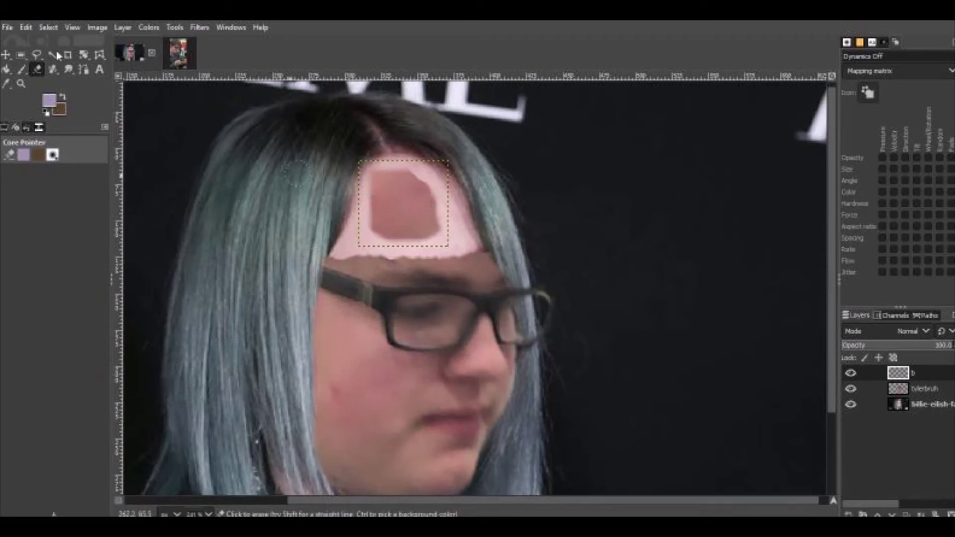
Select a rectangle enclosing the trimmed forehead skin patch and copy it.
left_click(42, 27)
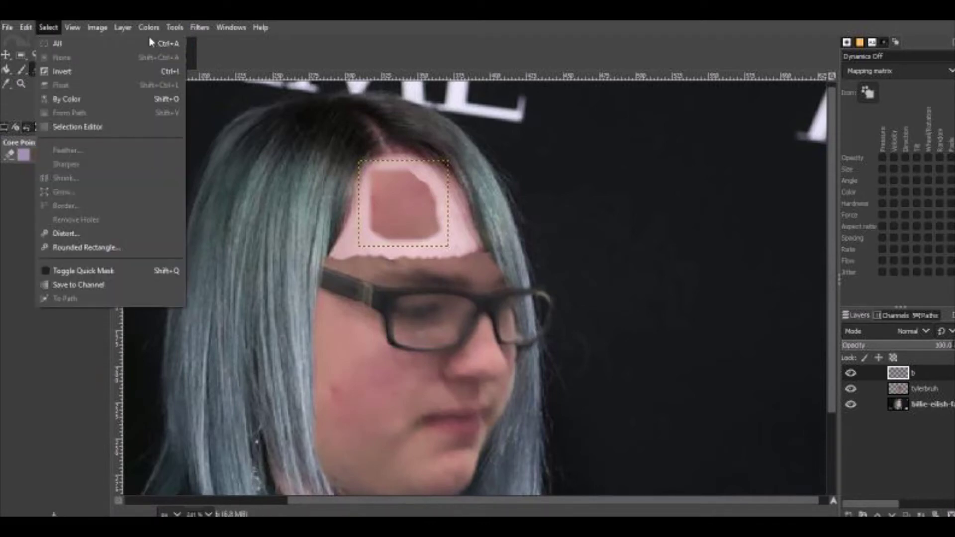
left_click(351, 56)
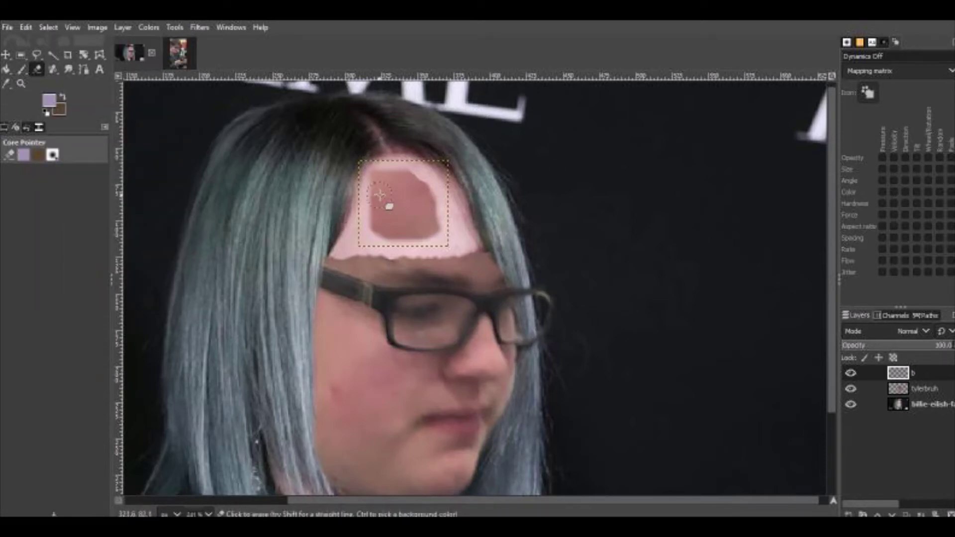
key("r")
mouse_move(368, 172)
left_mouse_down()
mouse_move(454, 240)
mouse_move(458, 259)
mouse_move(448, 247)
left_mouse_up()
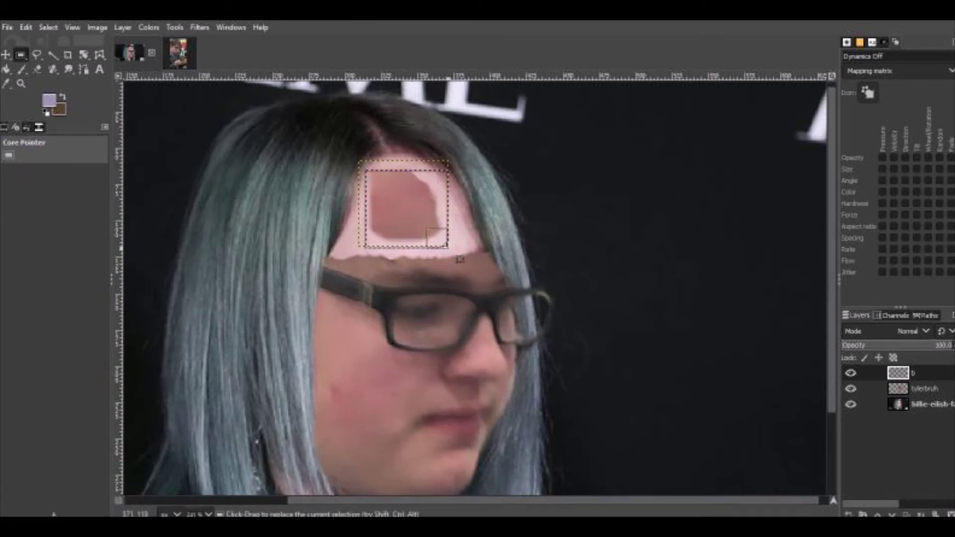
mouse_move(388, 179)
left_mouse_down()
mouse_move(374, 160)
mouse_move(382, 169)
left_mouse_up()
key("ctrl+c")
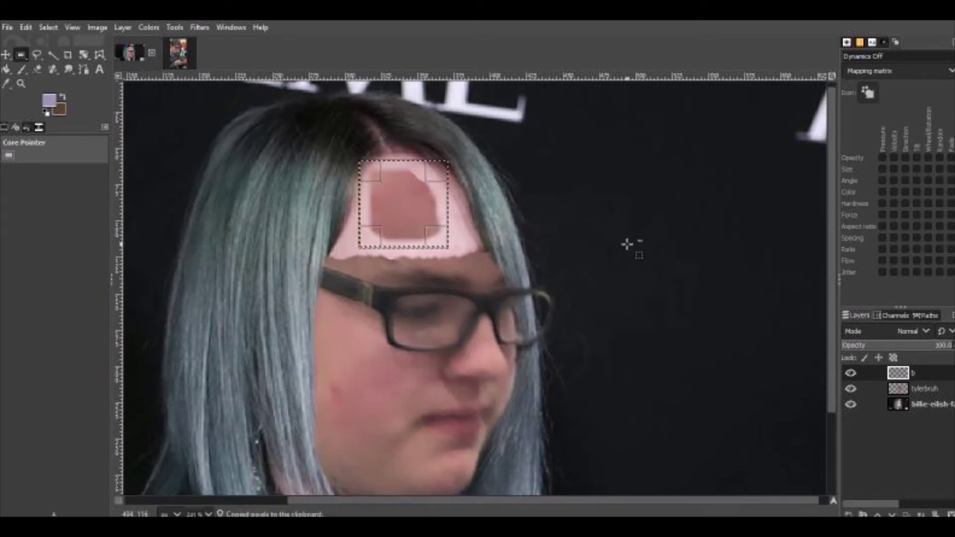
Paste the copied patch as a new layer named "b" and move it to the forehead's upper far side against the hairline.
key("ctrl+v")
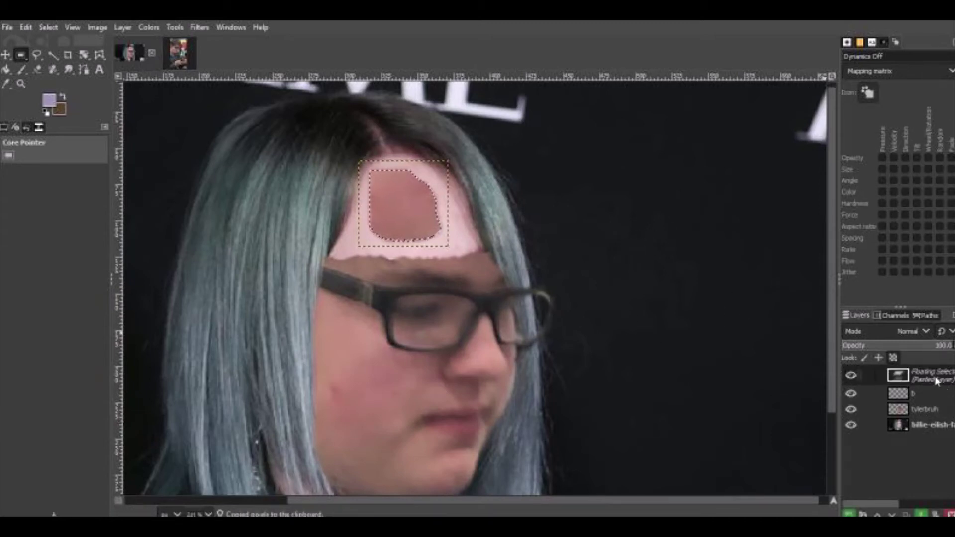
key("h")
double_click(934, 378)
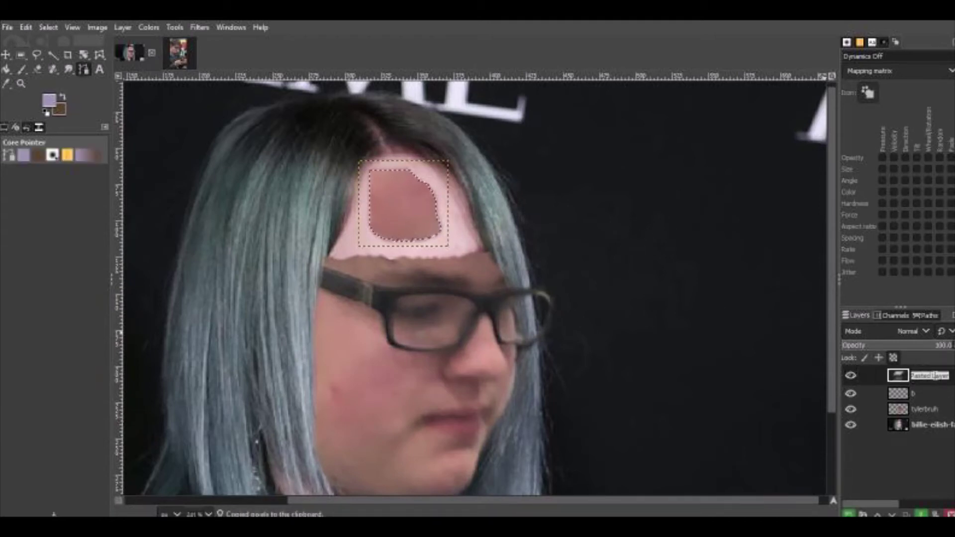
type("b")
key("Return")
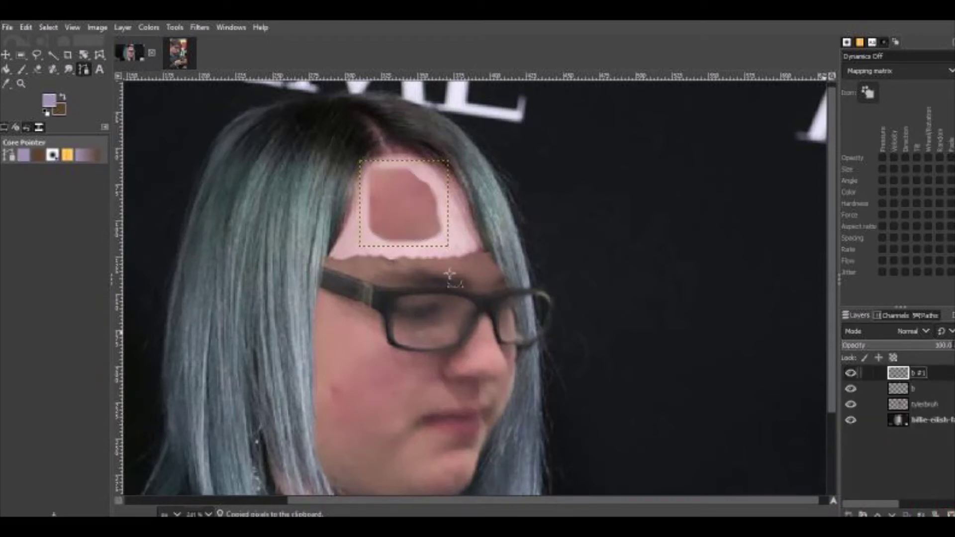
left_click(6, 56)
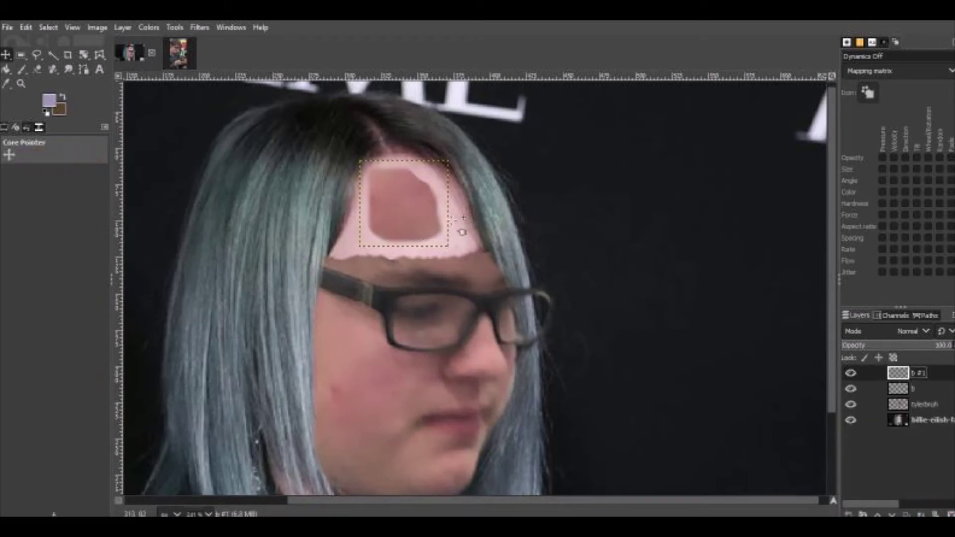
left_click_drag(452, 204, 450, 204)
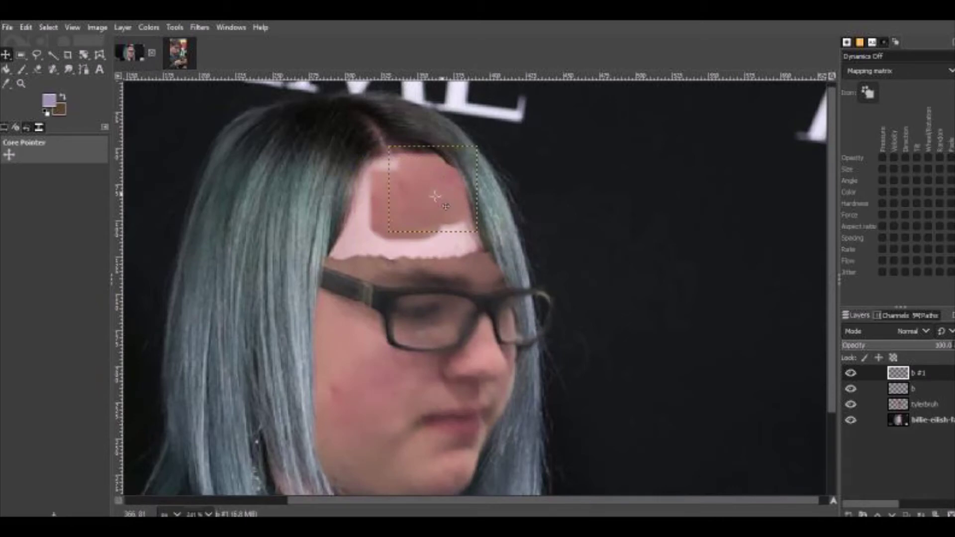
Duplicate the skin patch and place the copy over the forehead's lower far side, just above the eyebrow.
key("ctrl+c")
key("ctrl+v")
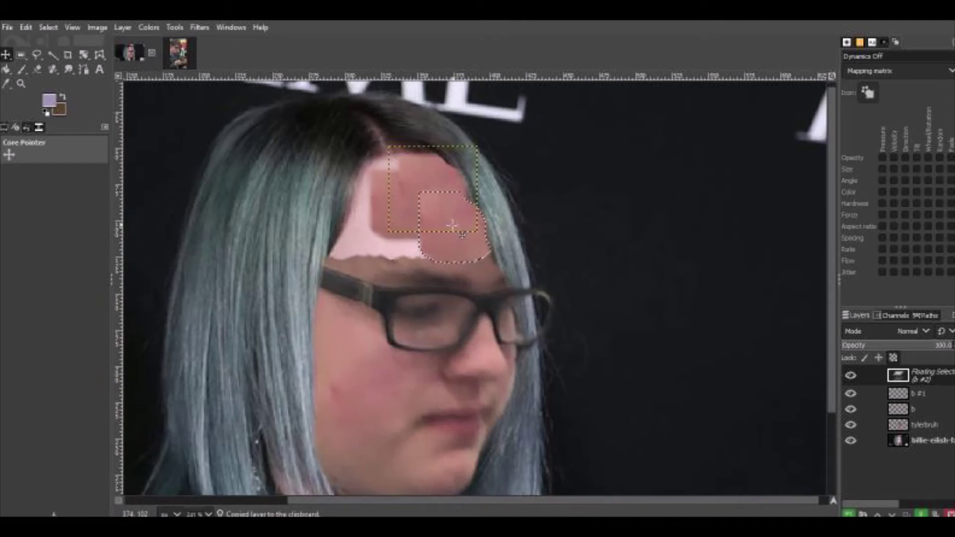
left_click_drag(456, 235, 456, 222)
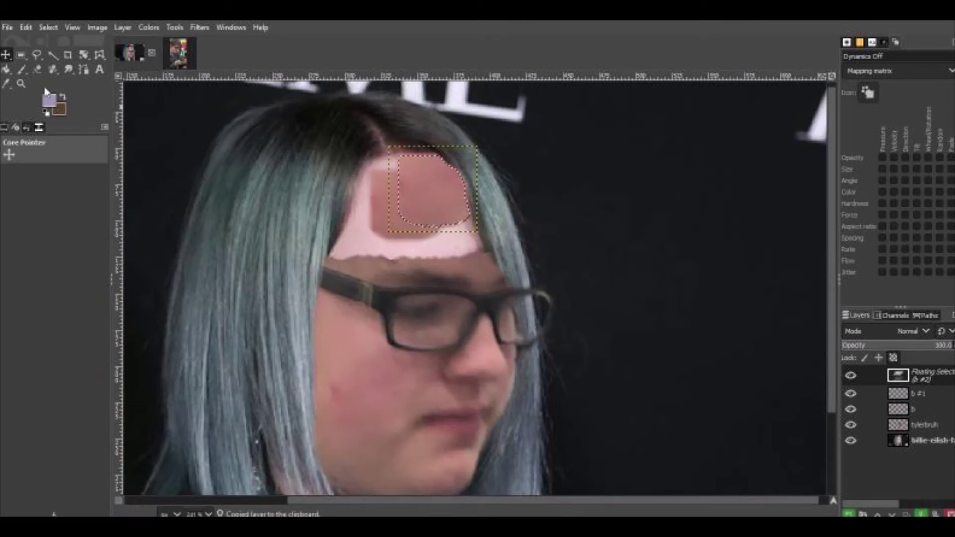
left_click_drag(438, 196, 453, 223)
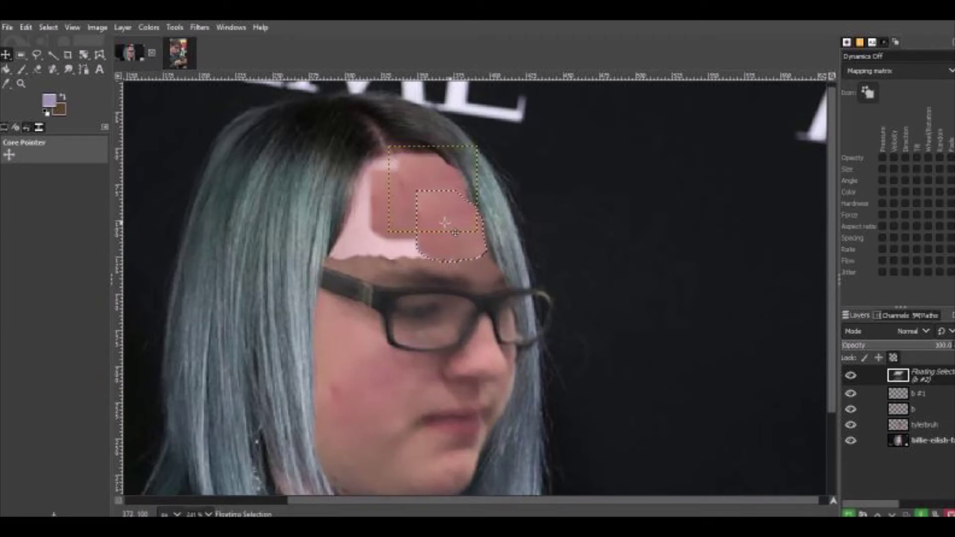
Add another patch copy over the forehead's lower near side, anchor it to the layer and smudge the seams between the patches.
key("ctrl+c")
key("ctrl+v")
left_click_drag(445, 222, 393, 241)
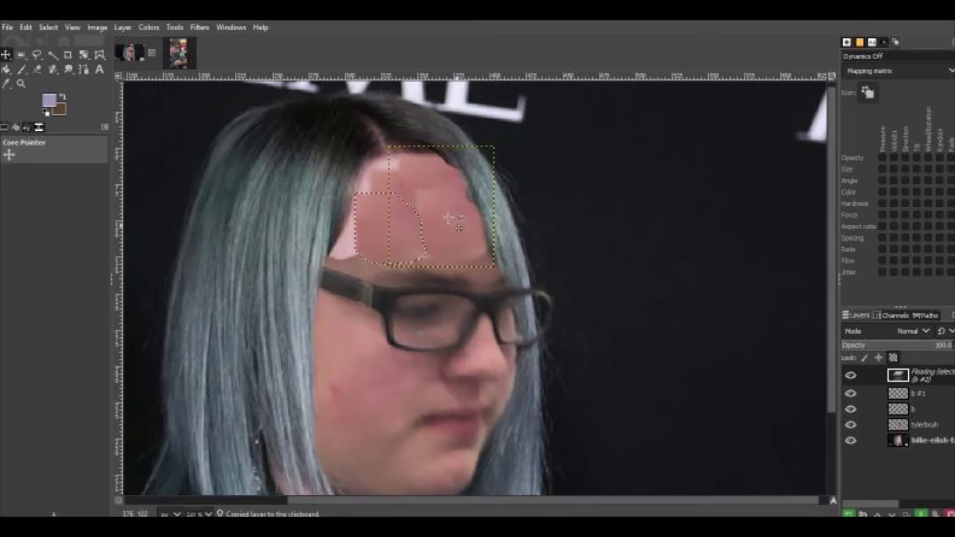
key("ctrl+h")
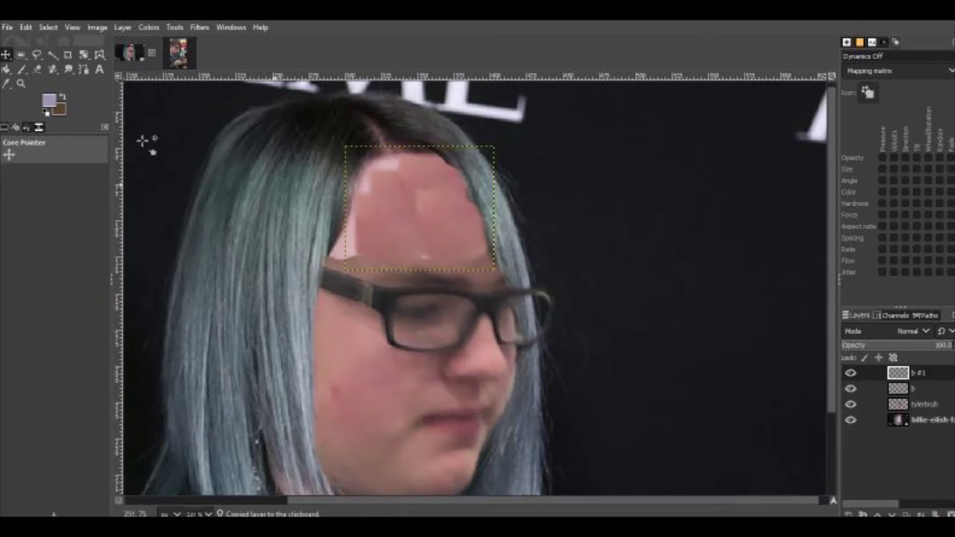
left_click(68, 69)
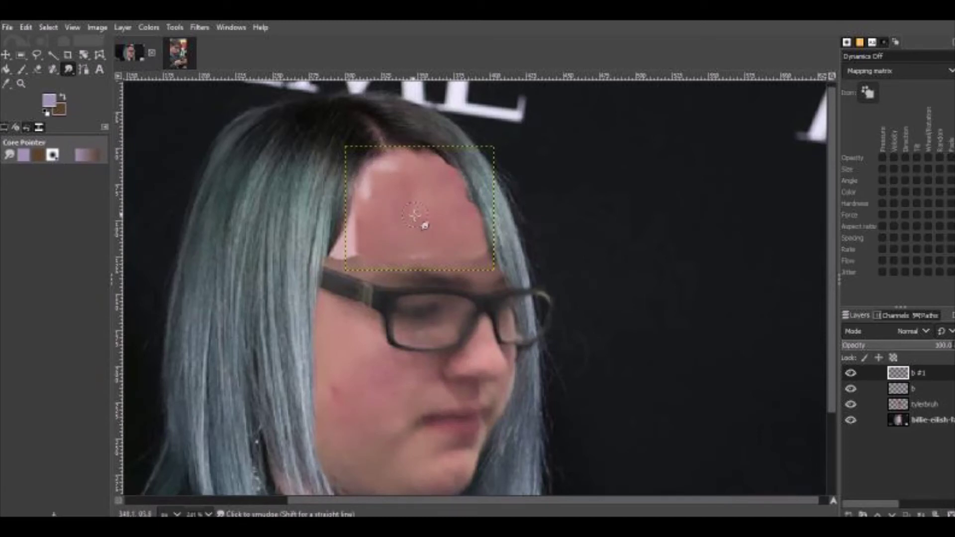
Duplicate the smudged forehead skin and move the copy over the pale gaps at the near temple and hairline.
key("ctrl+c")
key("ctrl+v")
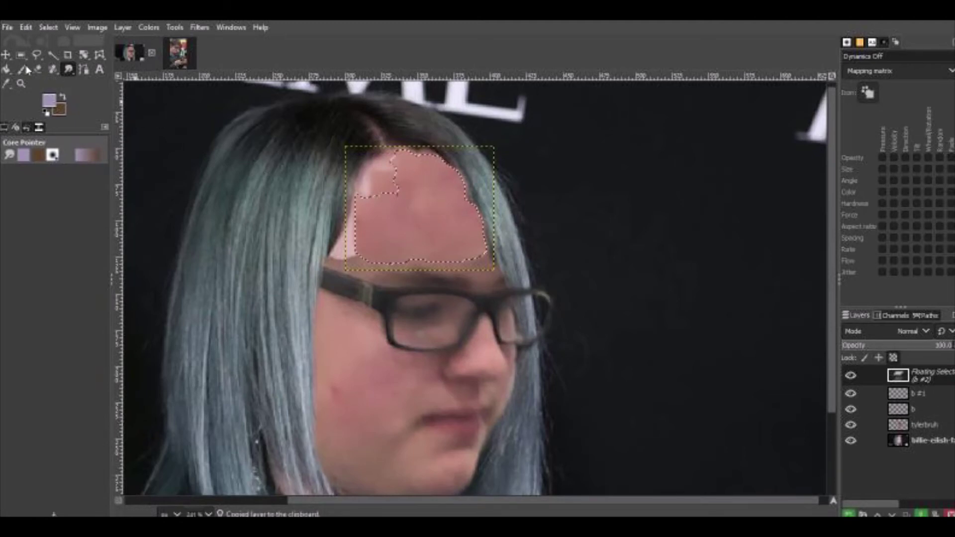
key("m")
left_click_drag(409, 211, 363, 199)
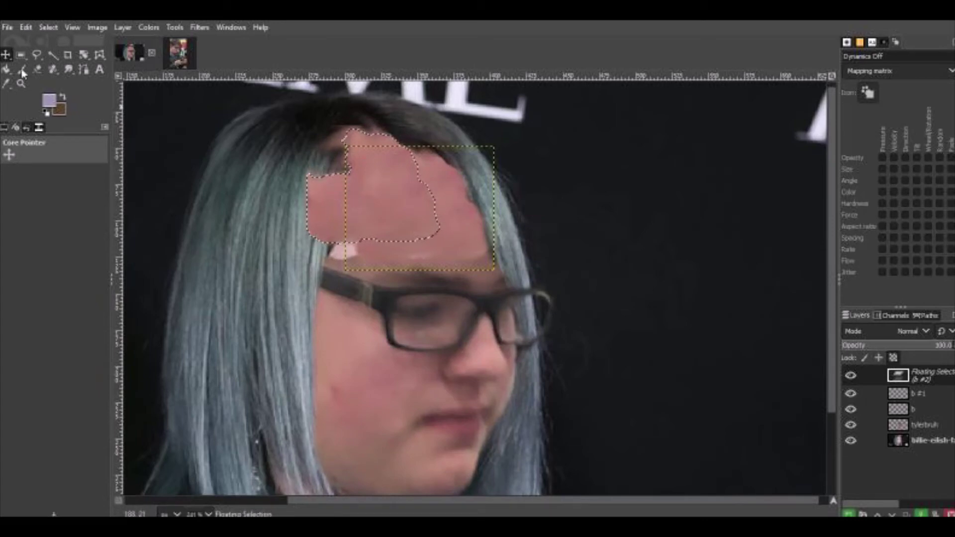
Turn the floating forehead skin copy into its own layer named "bh" for erasing.
left_click(36, 69)
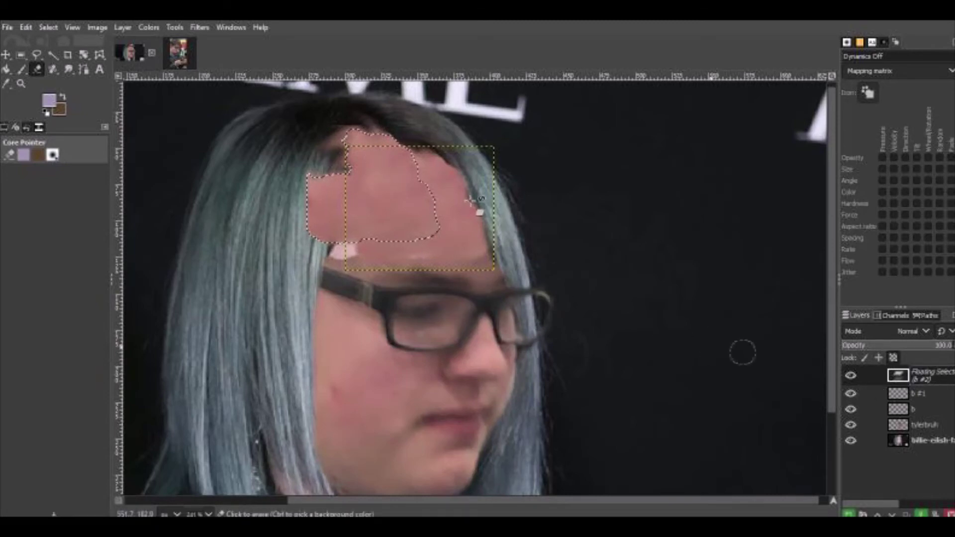
left_click(376, 135)
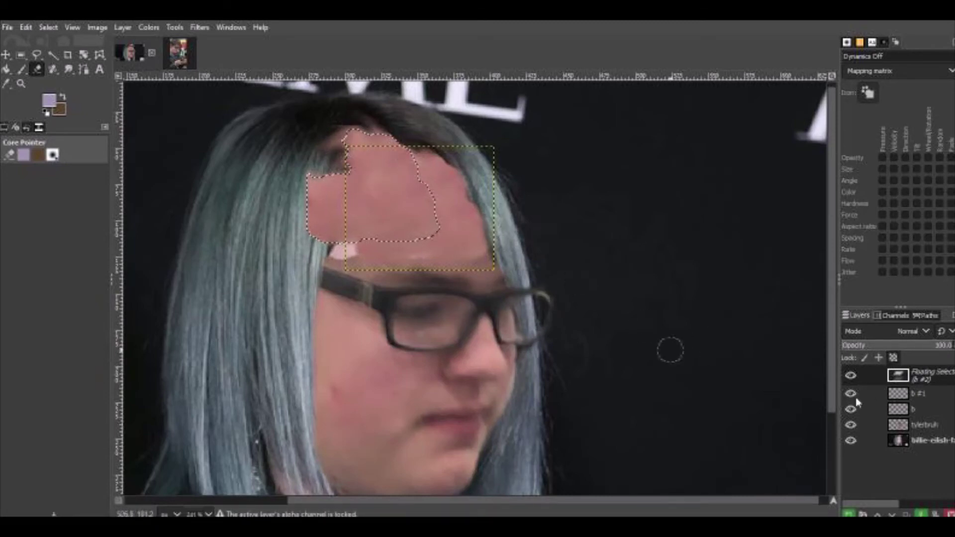
double_click(941, 375)
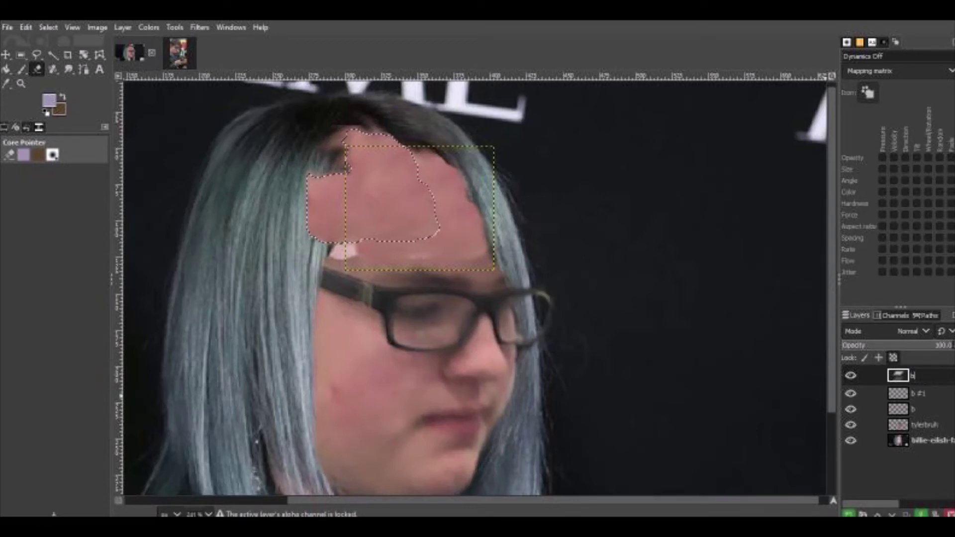
type("bh")
key("Return")
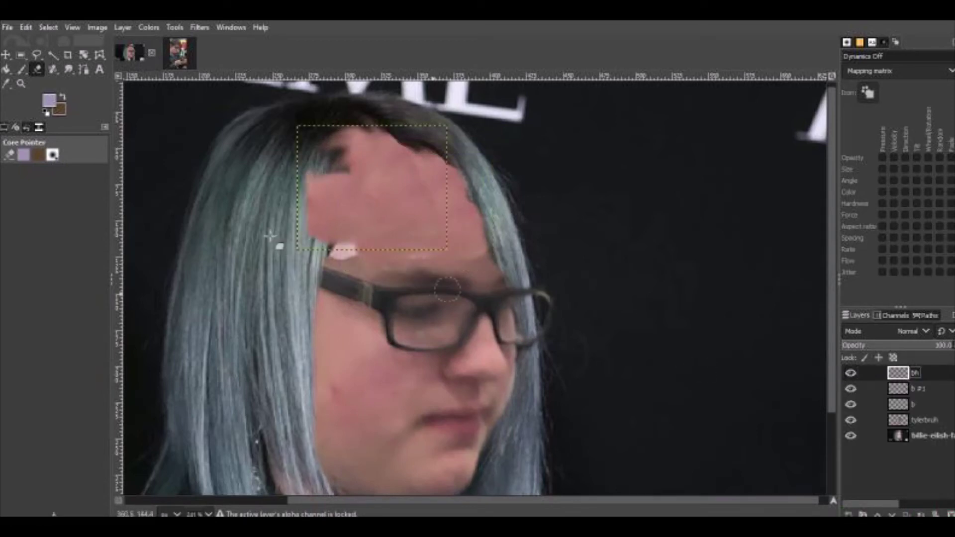
Erase the "bh" skin patch where it covers the hair and shift the patch down toward the glasses.
mouse_move(389, 134)
left_mouse_down()
mouse_move(328, 174)
mouse_move(338, 173)
mouse_move(388, 158)
mouse_move(399, 141)
mouse_move(333, 171)
mouse_move(368, 132)
mouse_move(310, 153)
mouse_move(356, 136)
mouse_move(310, 193)
mouse_move(311, 232)
mouse_move(317, 168)
mouse_move(323, 253)
mouse_move(339, 183)
mouse_move(369, 144)
mouse_move(349, 184)
mouse_move(280, 216)
mouse_move(350, 194)
mouse_move(199, 175)
mouse_move(391, 228)
left_mouse_up()
key("m")
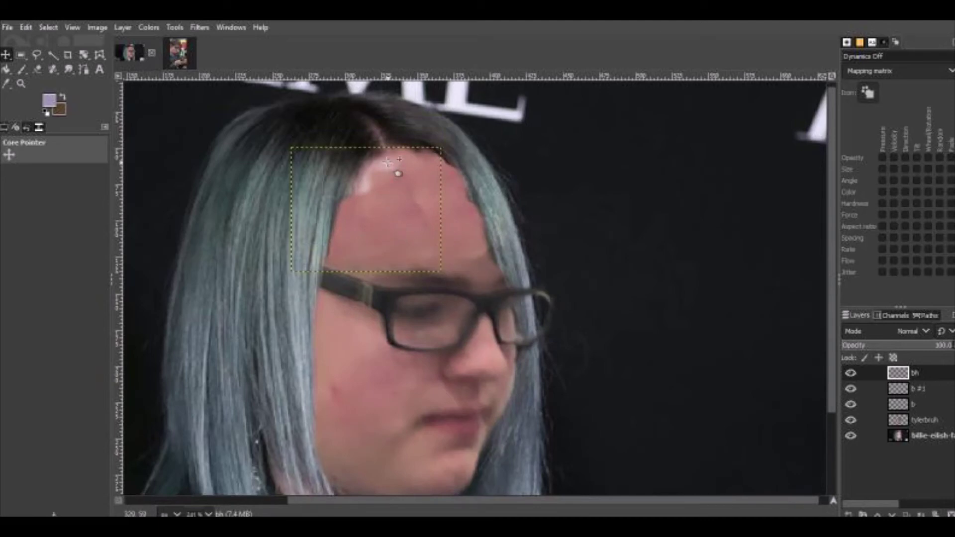
Smudge the forehead seams and pale patches near the hairline on layers "bh", "b #1" and "b".
left_click(69, 69)
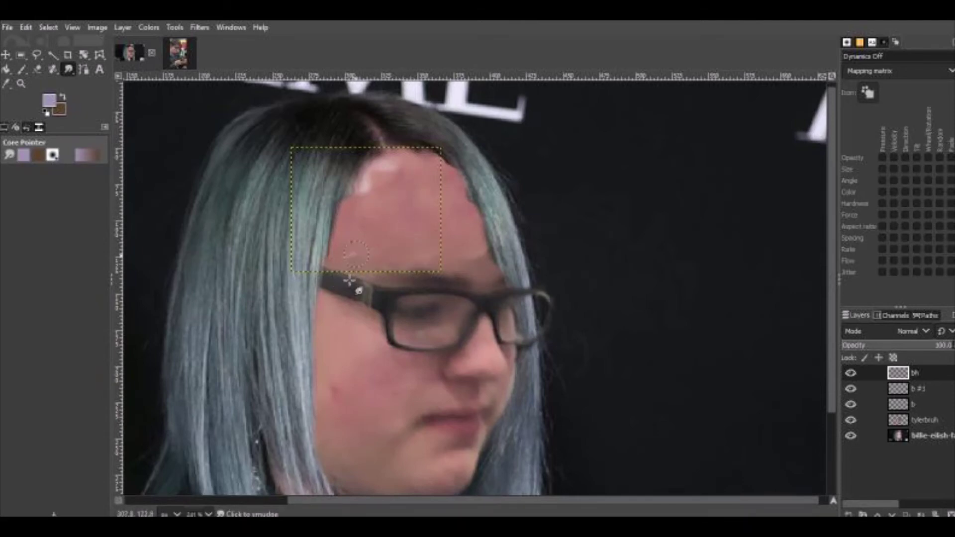
left_click_drag(348, 264, 356, 227)
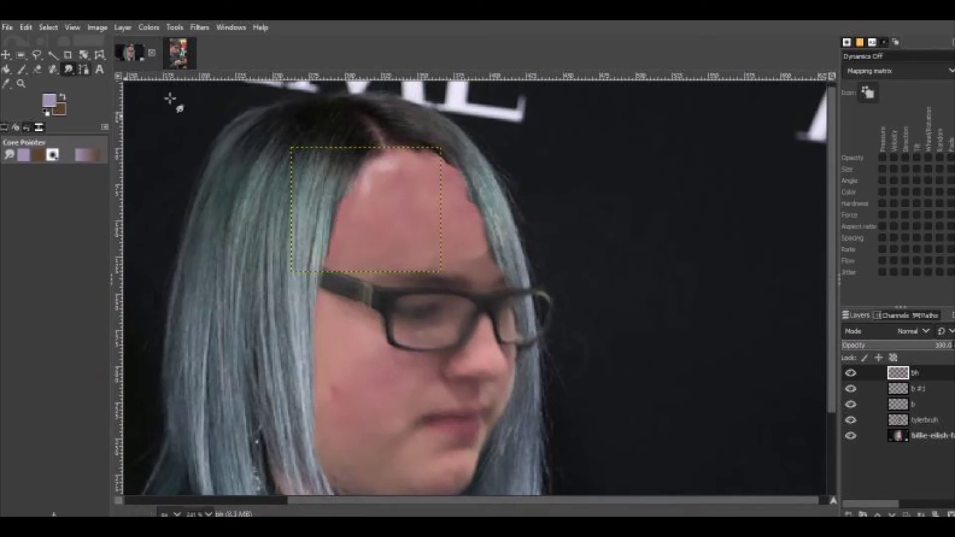
left_click(865, 388)
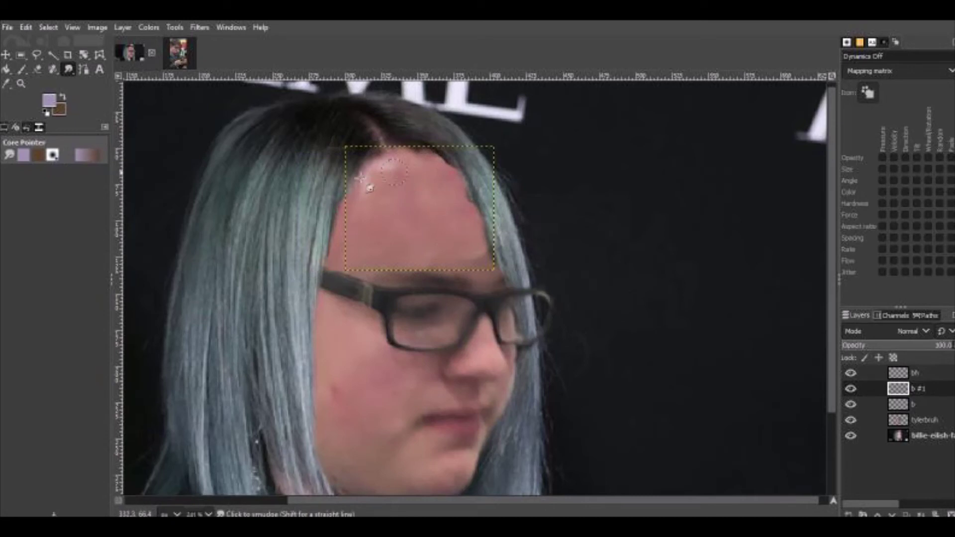
left_click(937, 406)
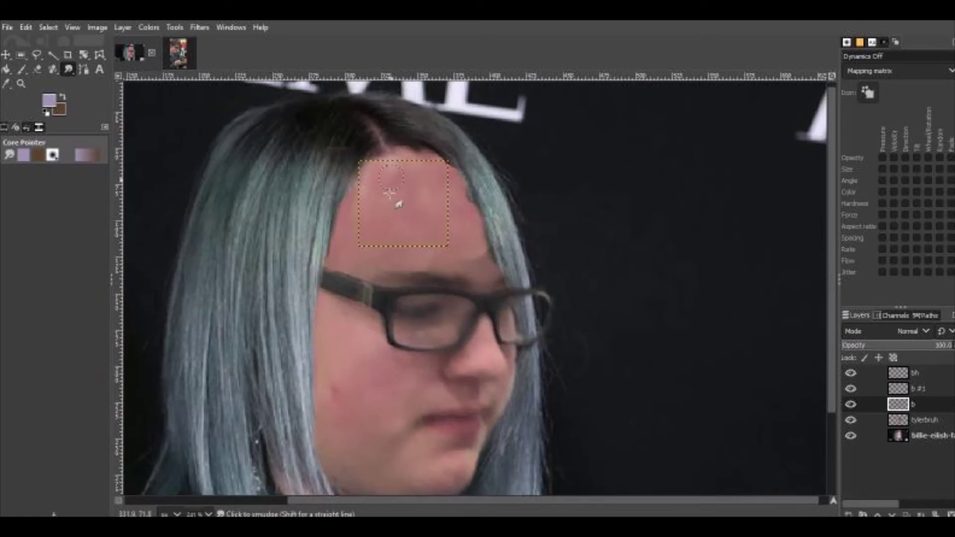
left_click(926, 390)
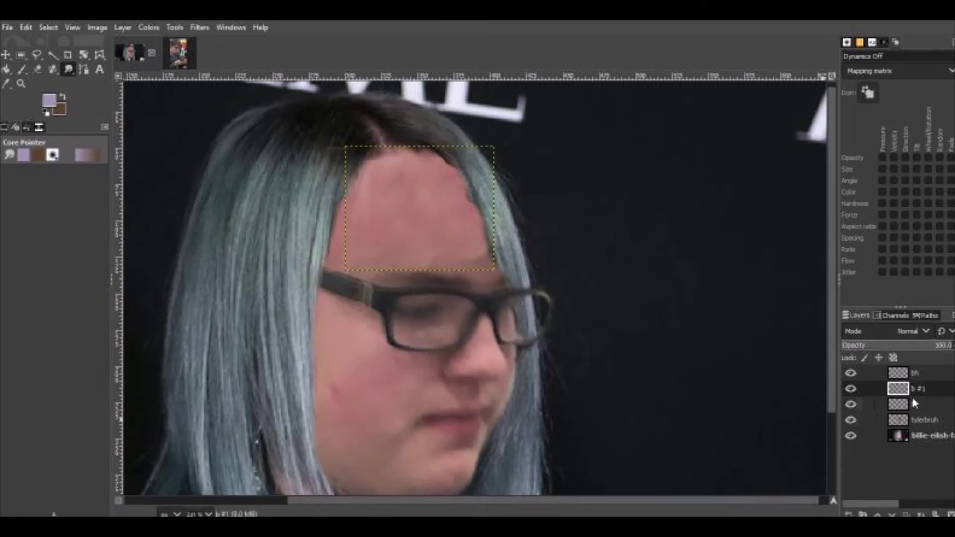
Clean up the skin patch edges on layers "b" and "b #1", smudging "b #1" along the far hairline.
left_click(37, 71)
left_click(939, 413)
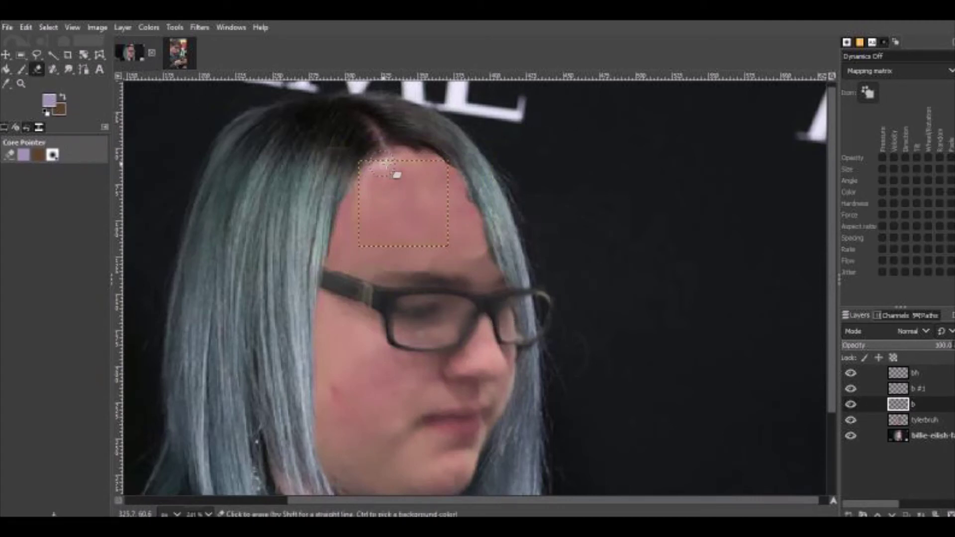
left_click(924, 391)
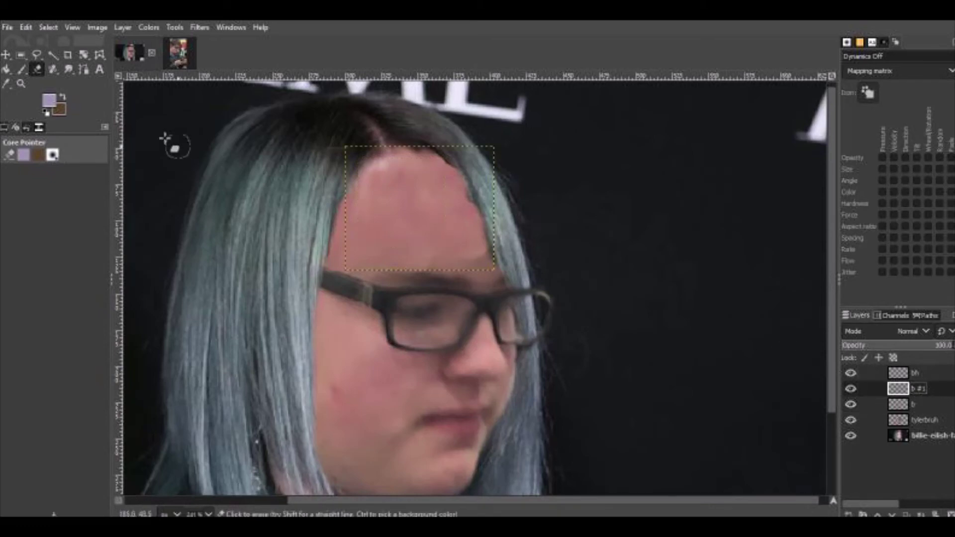
left_click(69, 69)
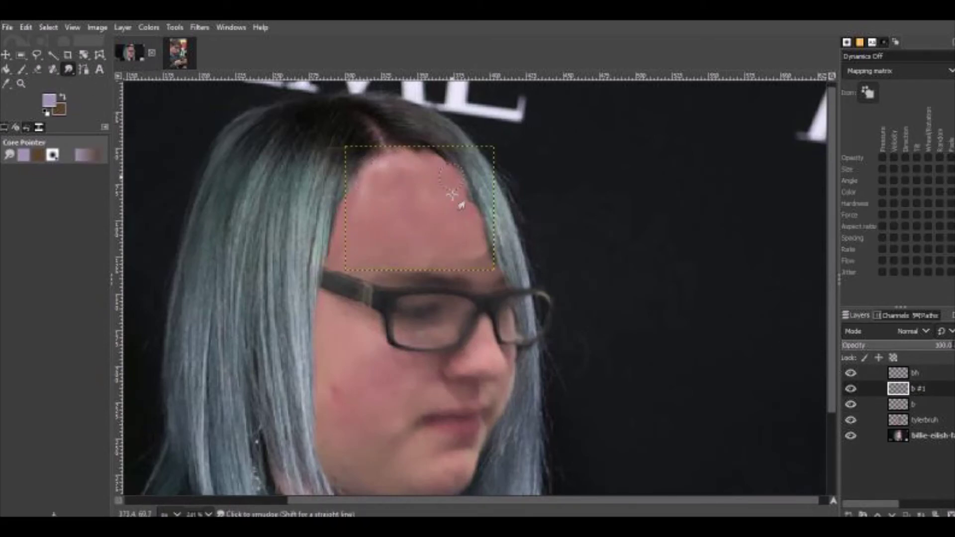
mouse_move(451, 194)
left_mouse_down()
mouse_move(462, 172)
mouse_move(479, 230)
mouse_move(467, 197)
mouse_move(478, 276)
mouse_move(467, 208)
mouse_move(414, 166)
mouse_move(428, 156)
mouse_move(446, 164)
mouse_move(416, 160)
mouse_move(371, 201)
mouse_move(373, 166)
left_mouse_up()
Erase leftover skin edges over the hair at the parting and near temple on the forehead patch layers.
left_click(921, 374)
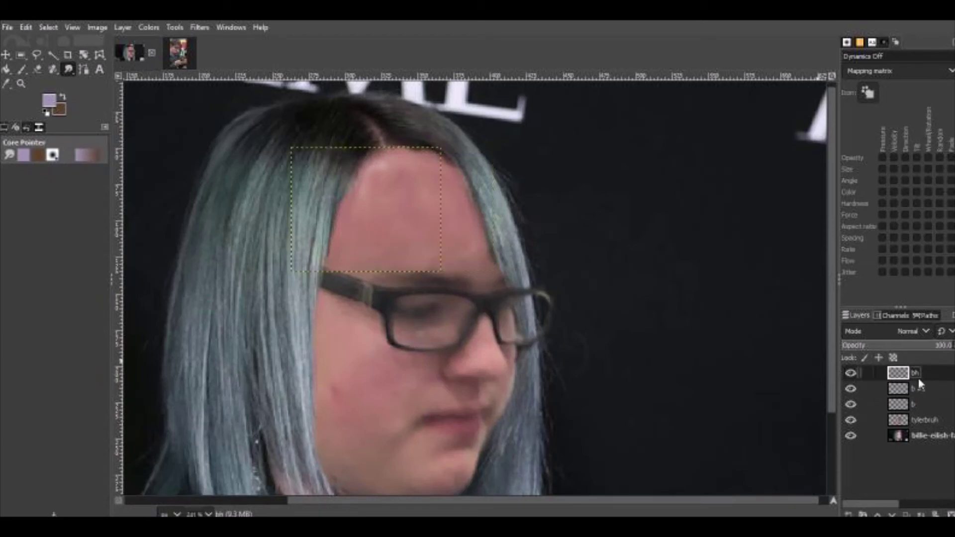
left_click(37, 70)
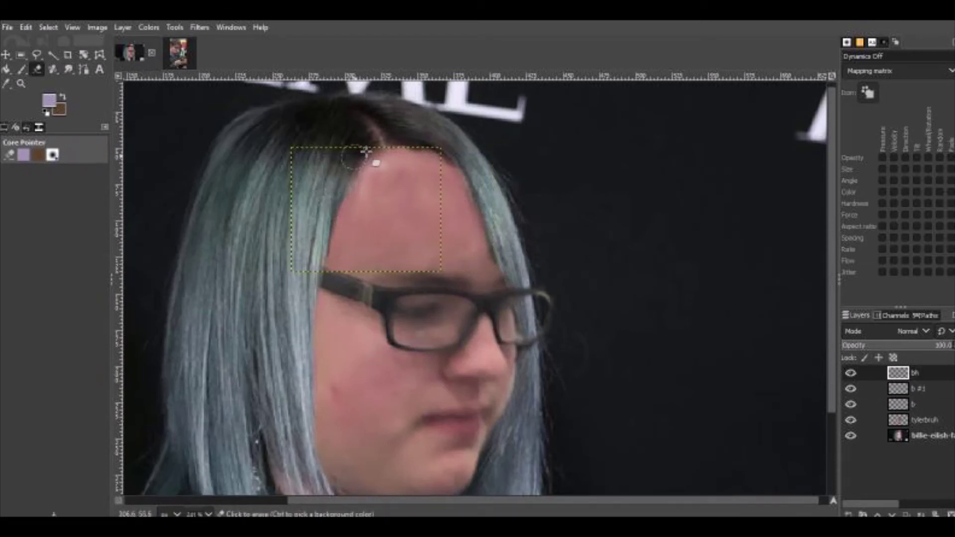
left_click(411, 141)
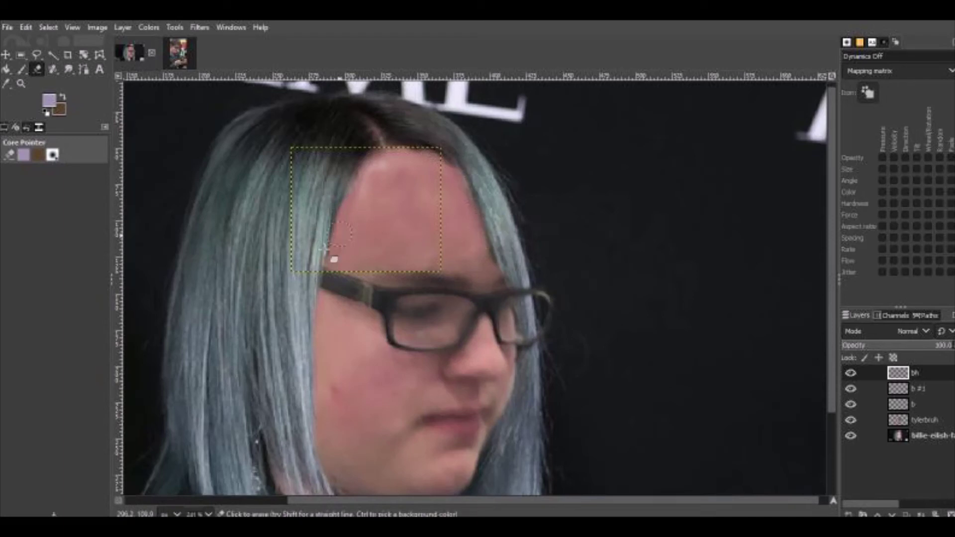
mouse_move(312, 270)
left_mouse_down()
mouse_move(321, 259)
mouse_move(319, 276)
mouse_move(306, 220)
left_mouse_up()
key("ctrl")
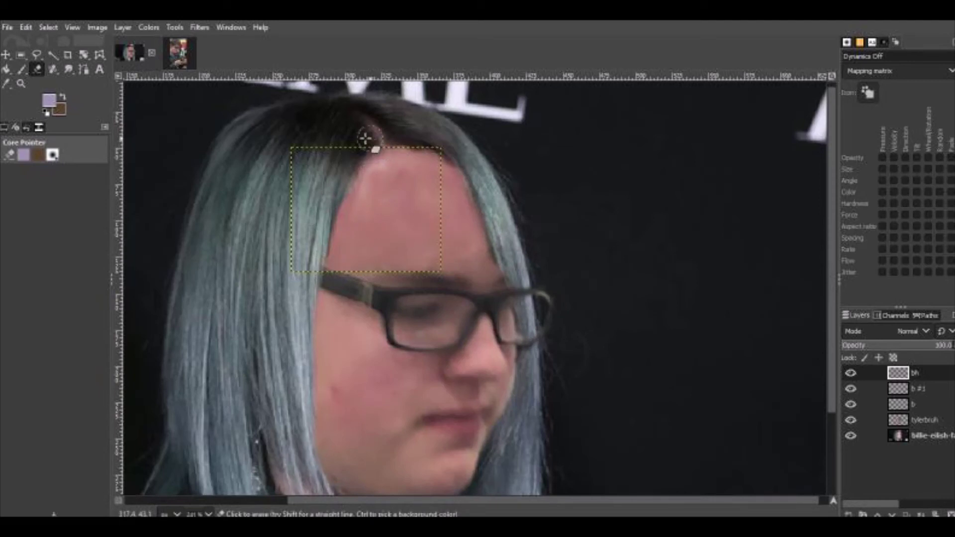
left_click(921, 389)
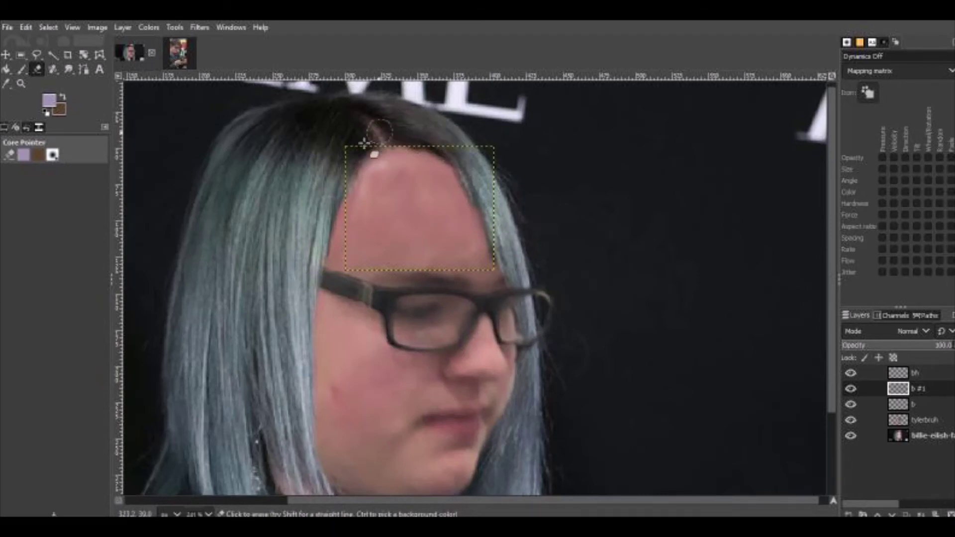
left_click(903, 405)
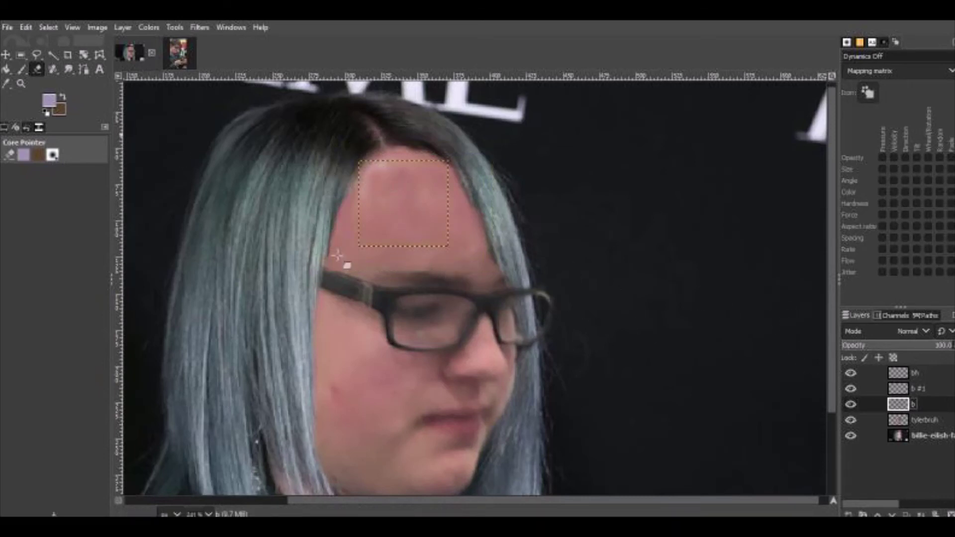
scroll(493, 286, "down", 3)
scroll(500, 283, "up", 3)
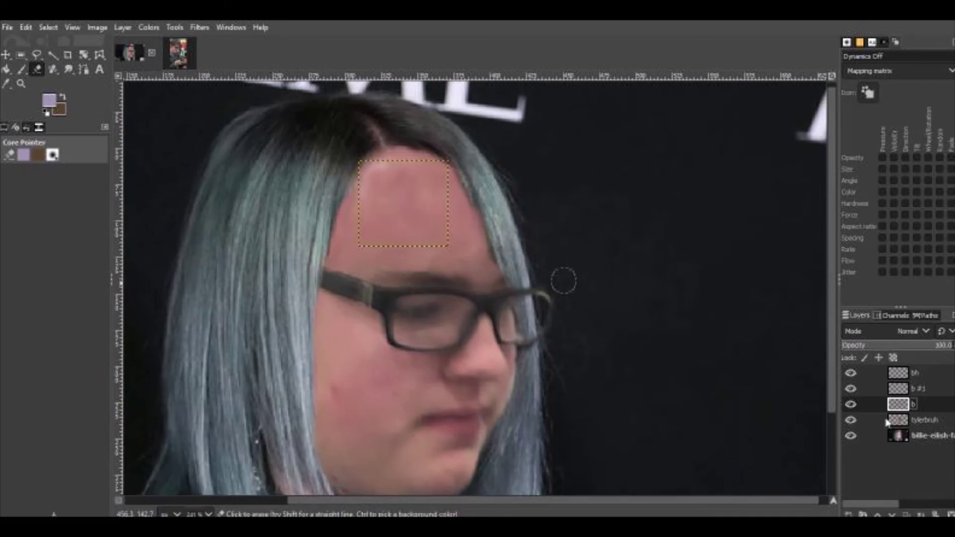
left_click(952, 424)
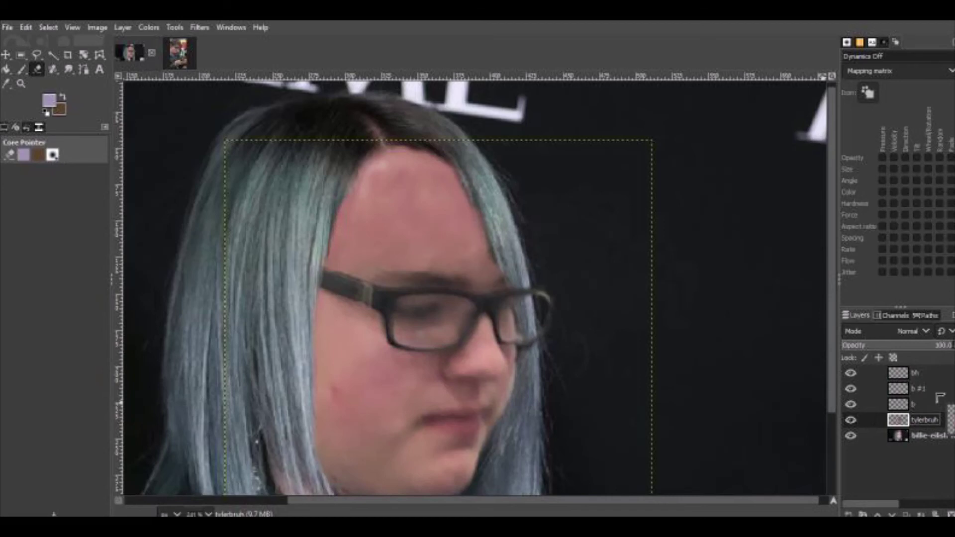
left_click(896, 421)
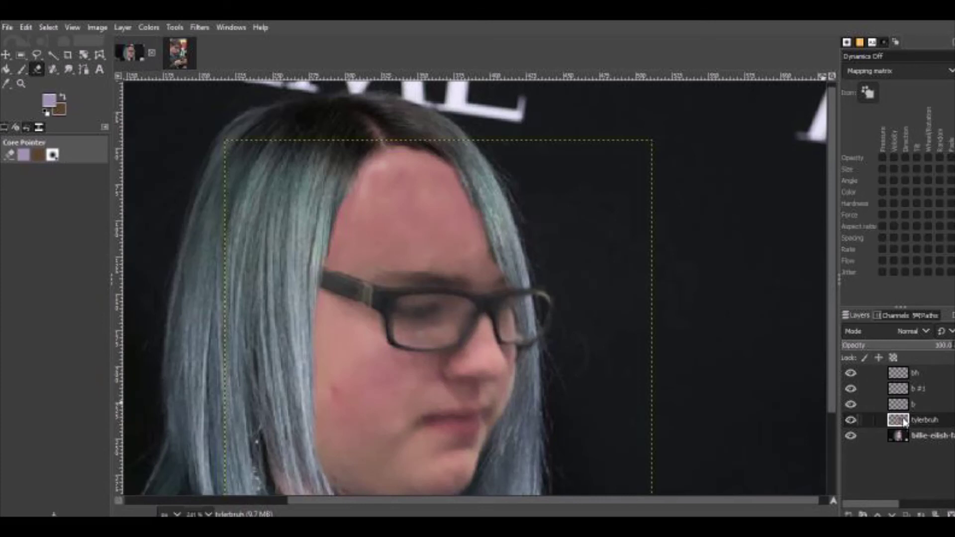
double_click(885, 422)
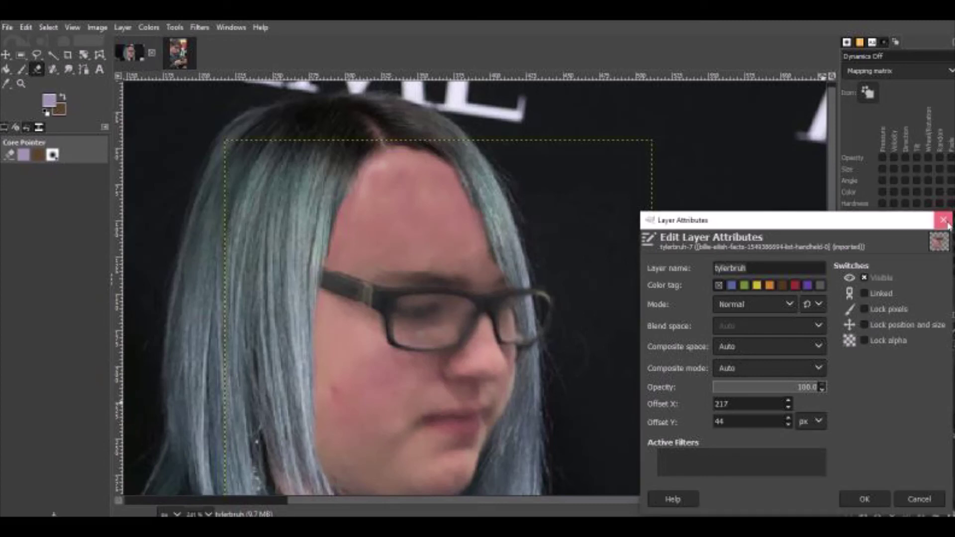
left_click(947, 222)
Merge all visible layers, expanded as necessary, and smudge the remaining forehead seams on the merged layer.
right_click(907, 426)
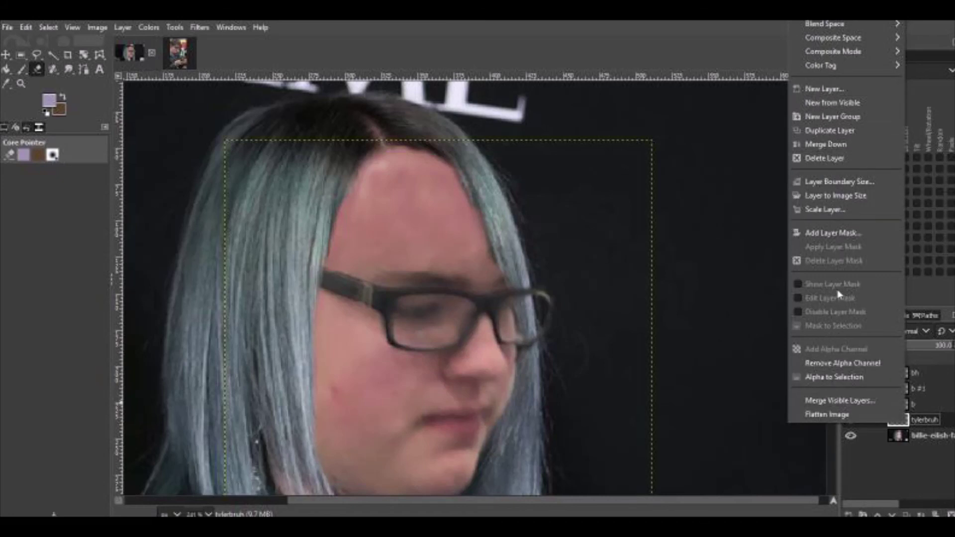
left_click(841, 401)
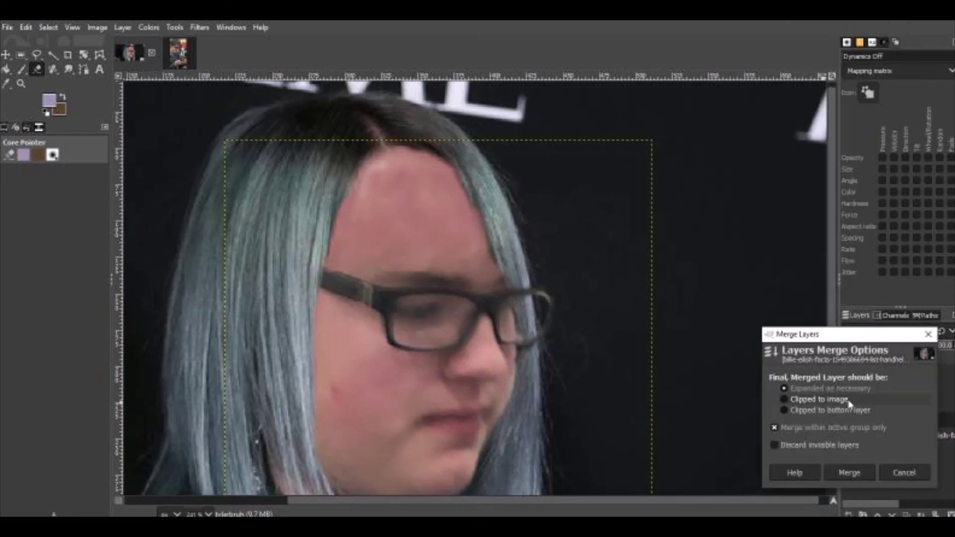
left_click(849, 473)
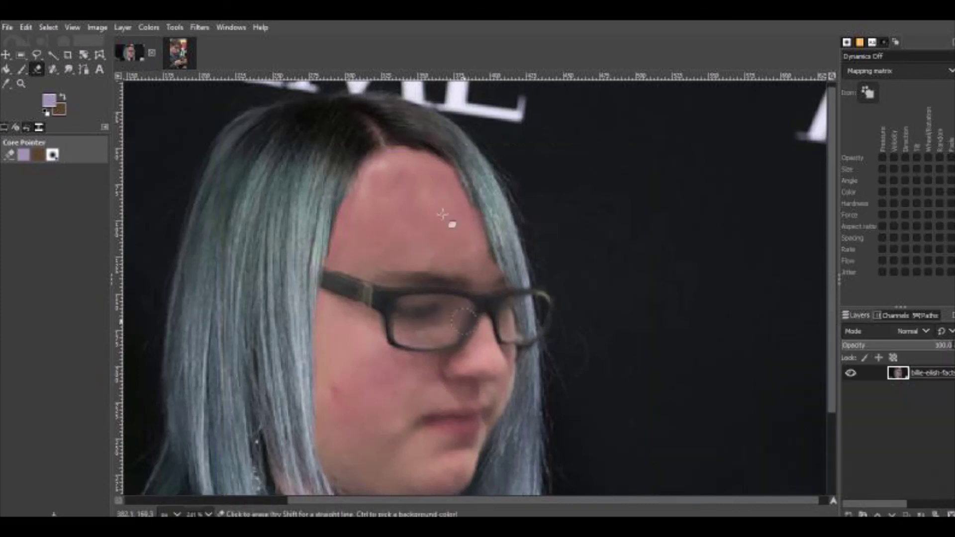
left_click(69, 70)
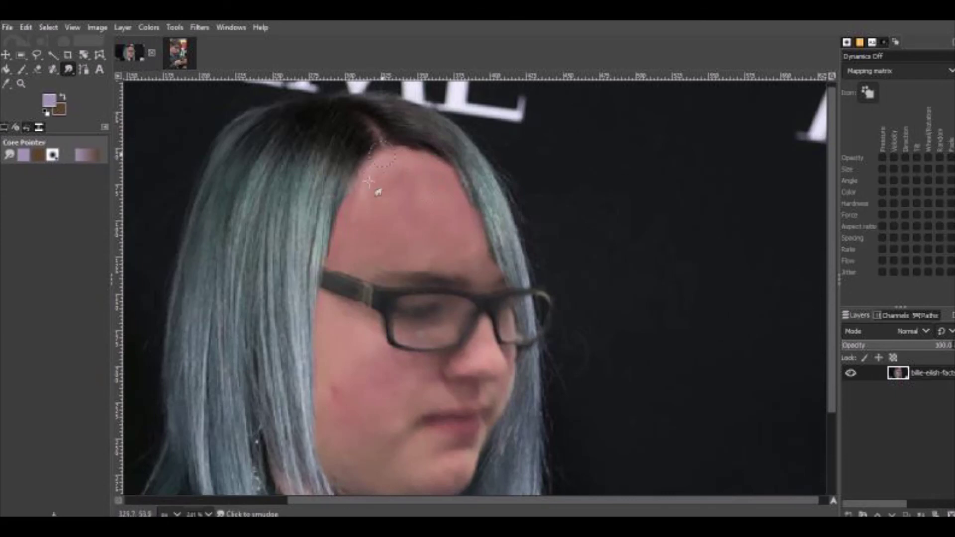
left_click_drag(391, 221, 419, 265)
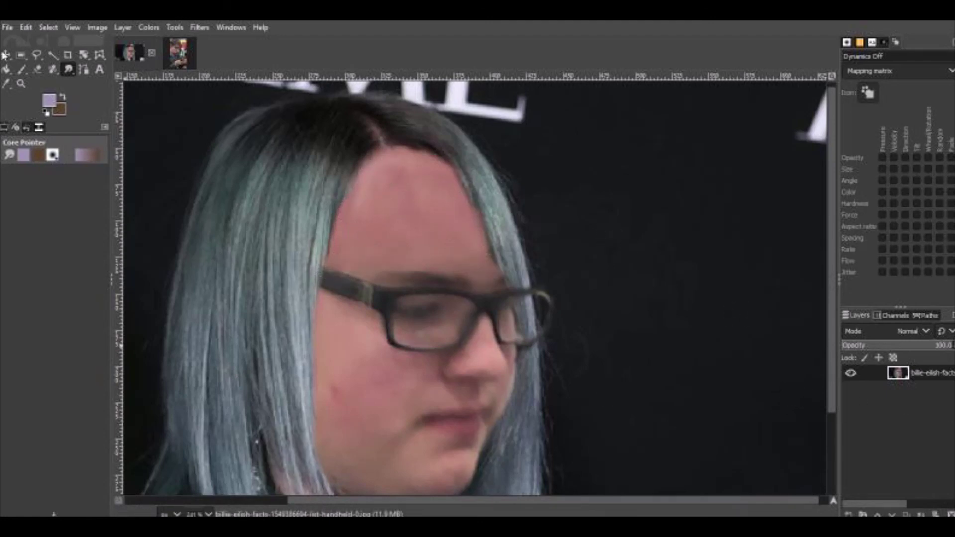
key("shift+e")
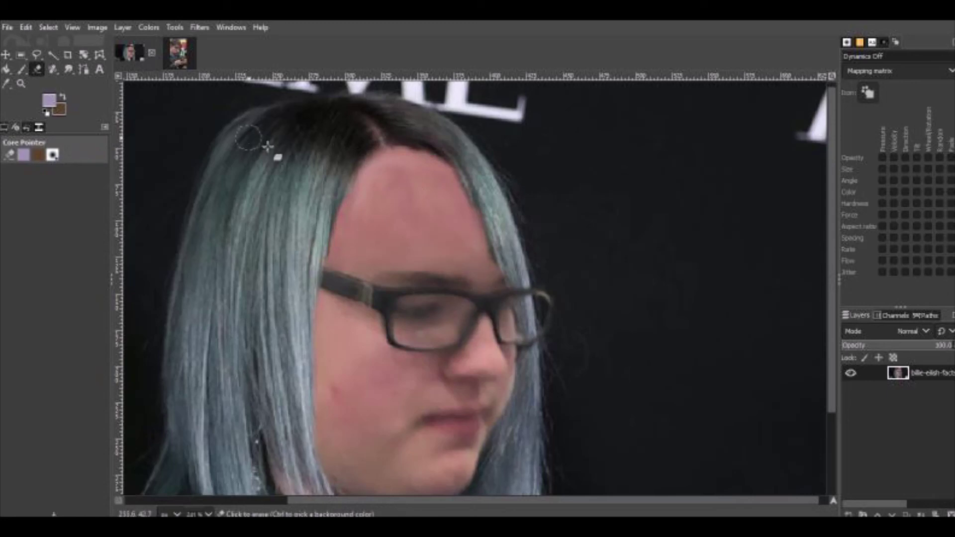
mouse_move(252, 145)
left_mouse_down()
mouse_move(550, 277)
mouse_move(281, 376)
left_mouse_up()
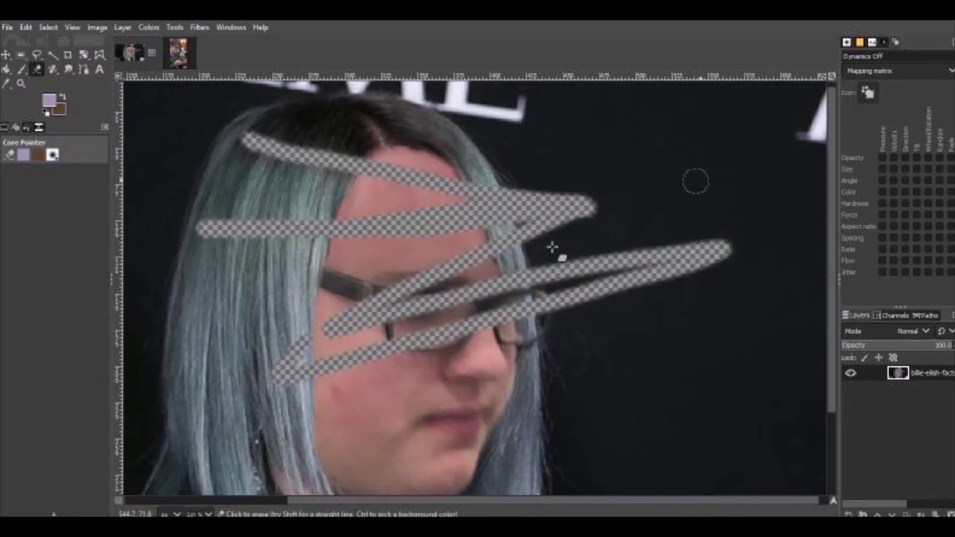
key("ctrl+z")
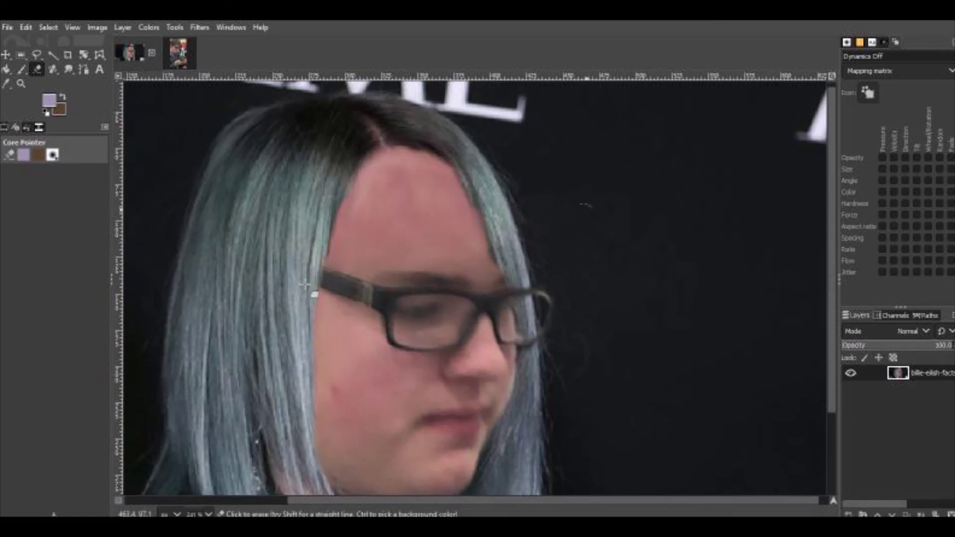
Soften the remaining patch seams across the forehead and along the hairline with the Blur tool.
scroll(542, 256, "down", 3)
scroll(522, 270, "up", 3)
scroll(520, 269, "down", 3)
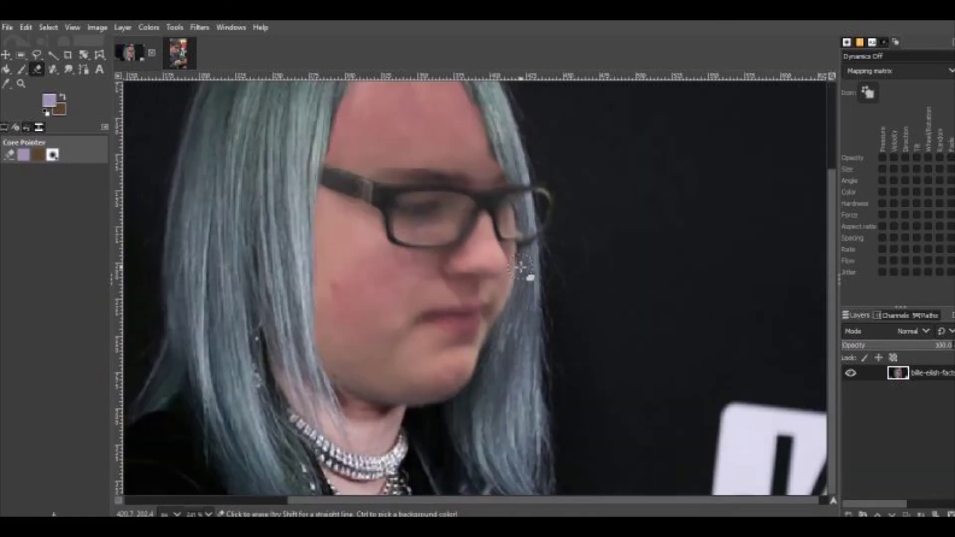
scroll(521, 268, "up", 3)
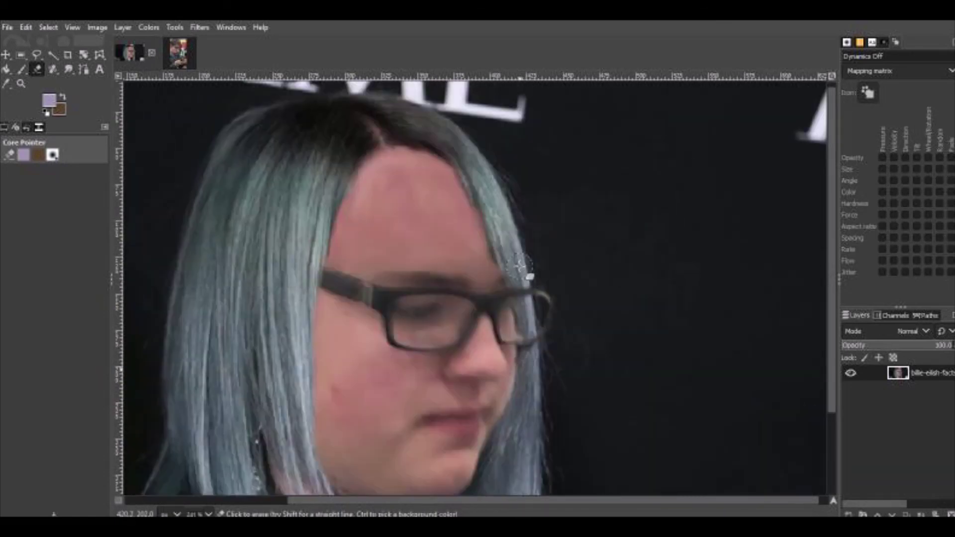
scroll(252, 194, "up", 1)
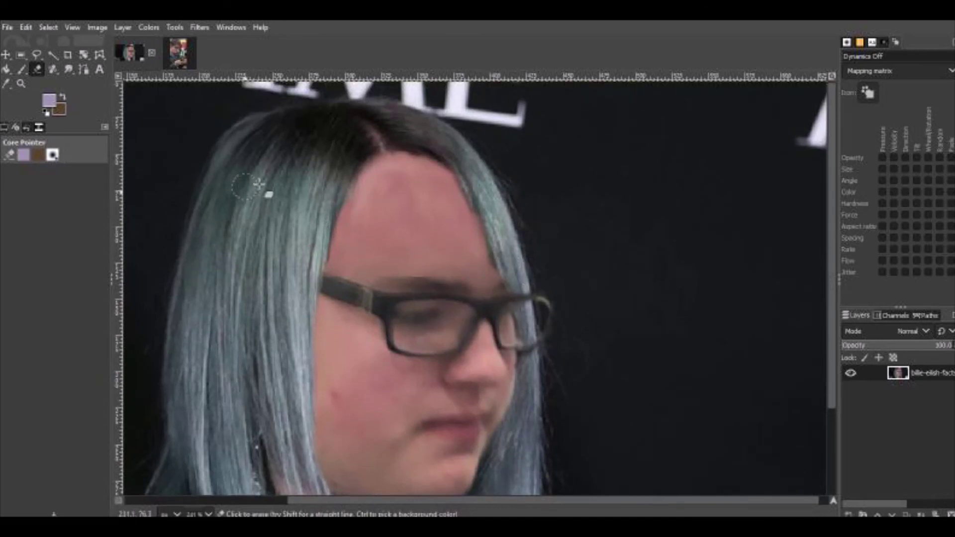
left_click(70, 70)
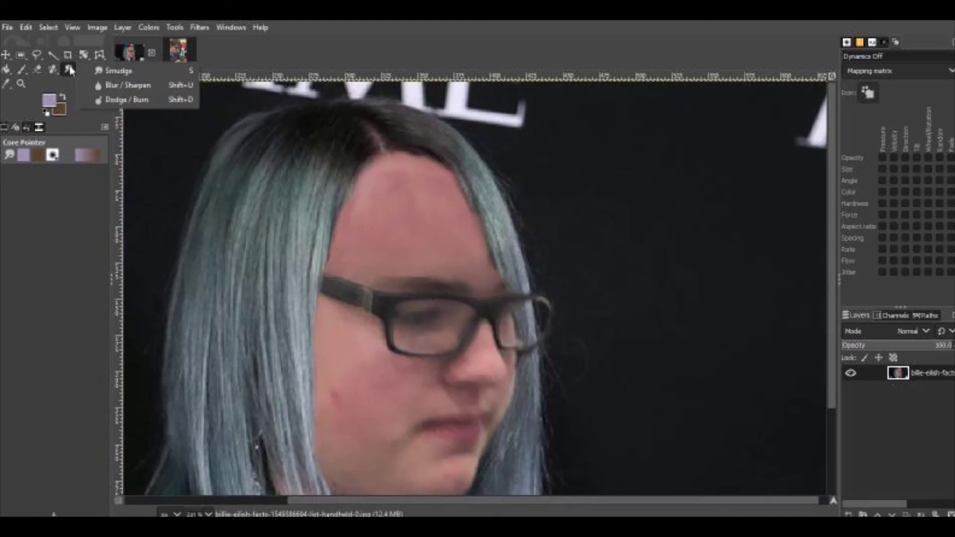
left_click(131, 87)
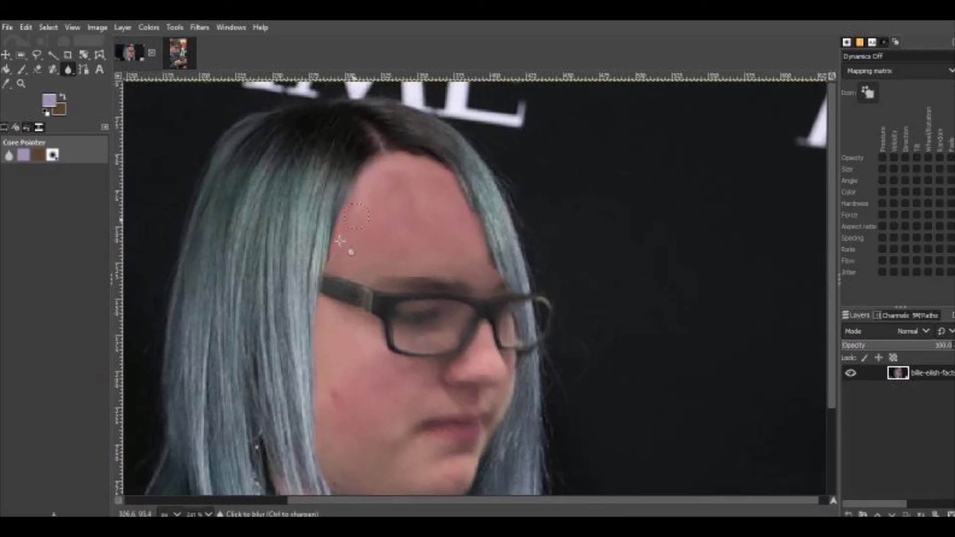
mouse_move(442, 284)
left_mouse_down()
mouse_move(465, 273)
mouse_move(491, 224)
mouse_move(464, 188)
mouse_move(457, 193)
left_mouse_up()
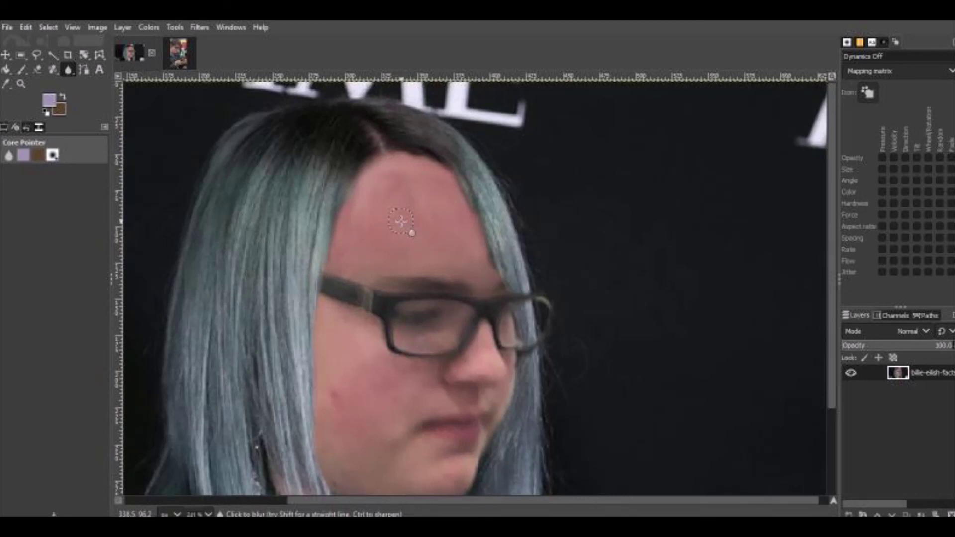
scroll(401, 221, "down", 3)
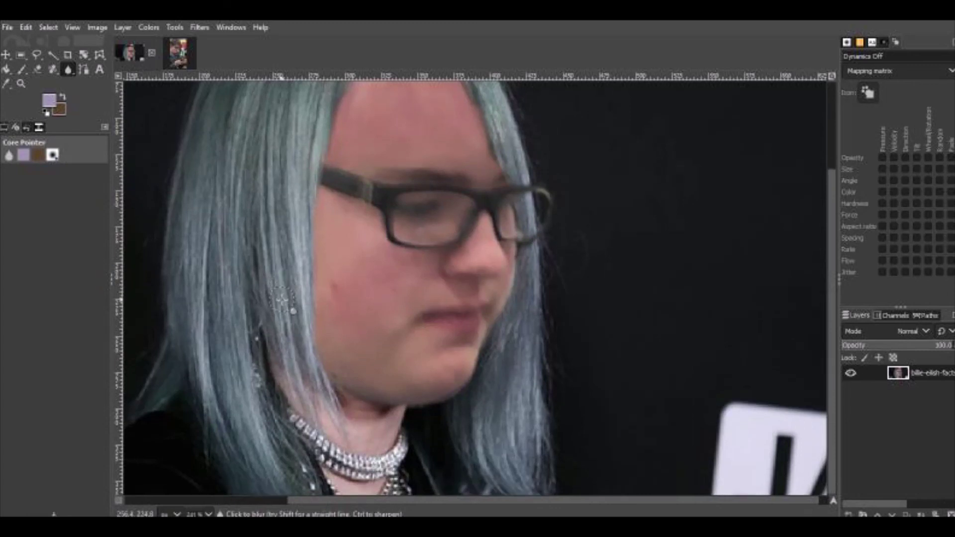
scroll(283, 296, "up", 3)
right_click(283, 304)
mouse_move(363, 325)
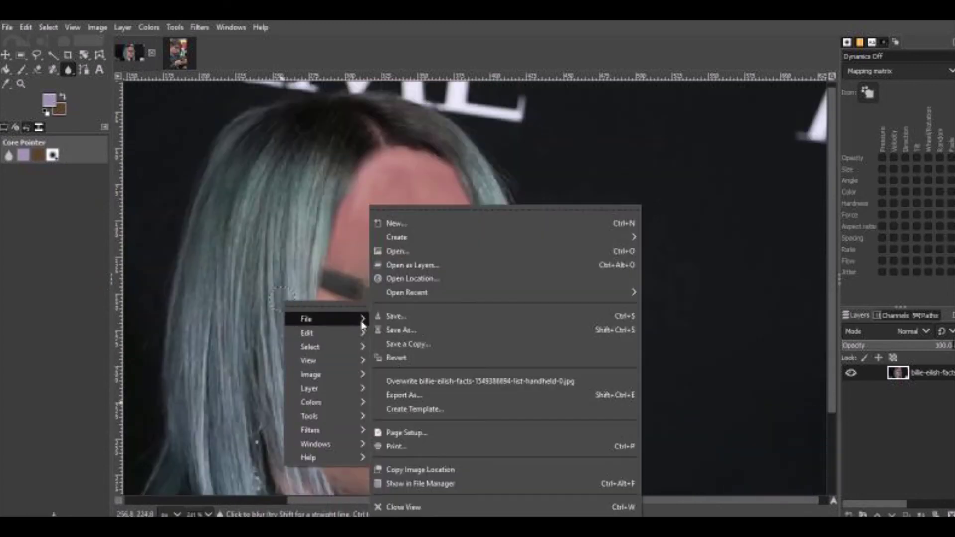
left_click(580, 192)
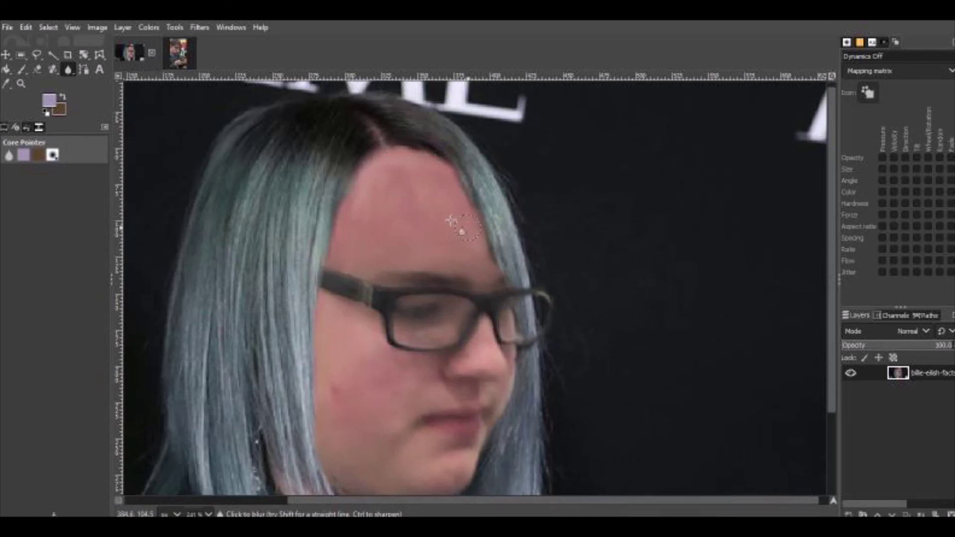
Switch from the Blur tool to the Smudge tool.
right_click(70, 73)
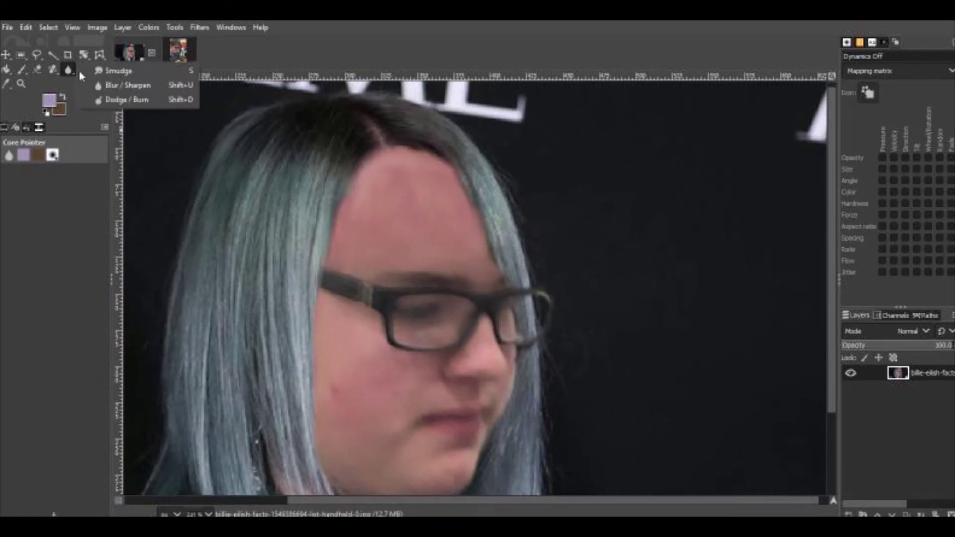
left_click(158, 77)
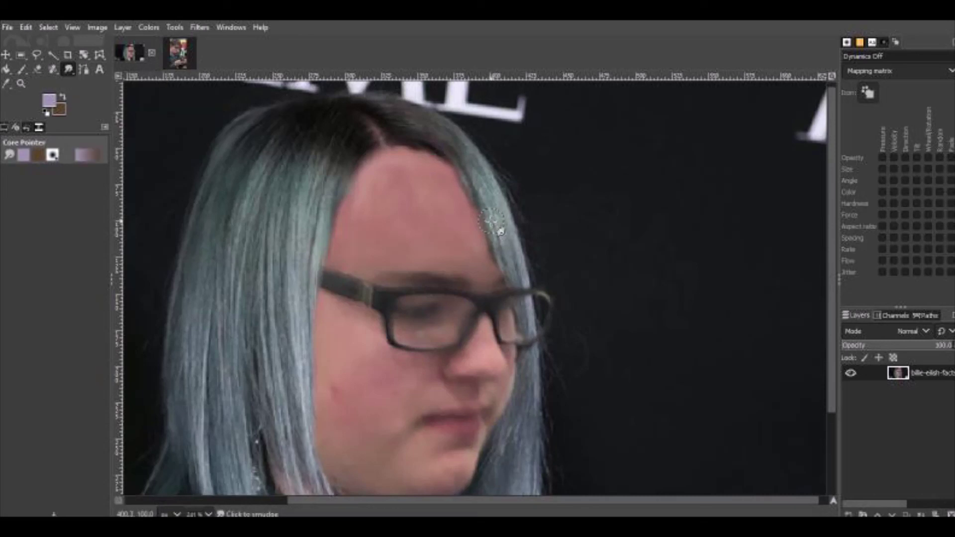
Inspect the blended face from the hairline down to the necklace and view the whole image at 100% zoom.
scroll(492, 224, "down", 3)
scroll(594, 239, "up", 3)
scroll(598, 243, "down", 3)
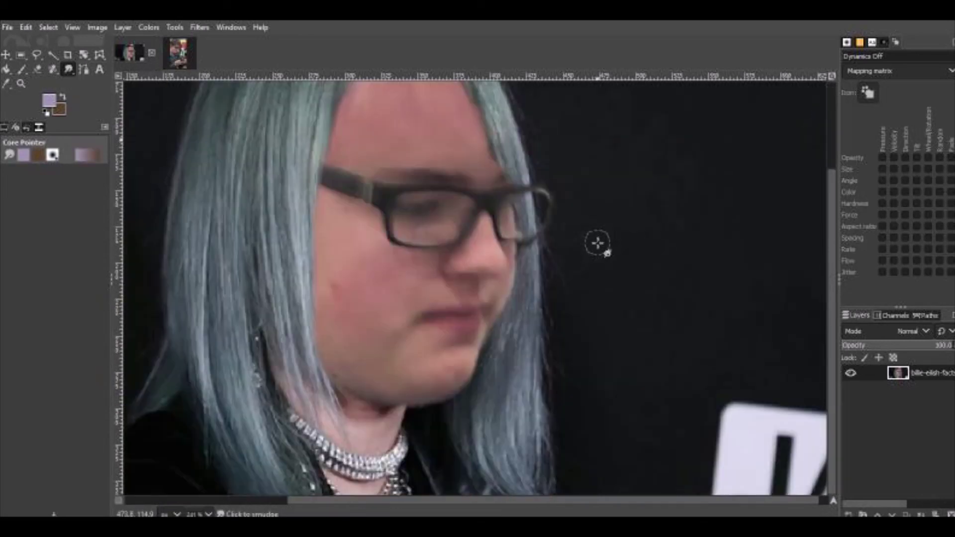
scroll(597, 243, "up", 3)
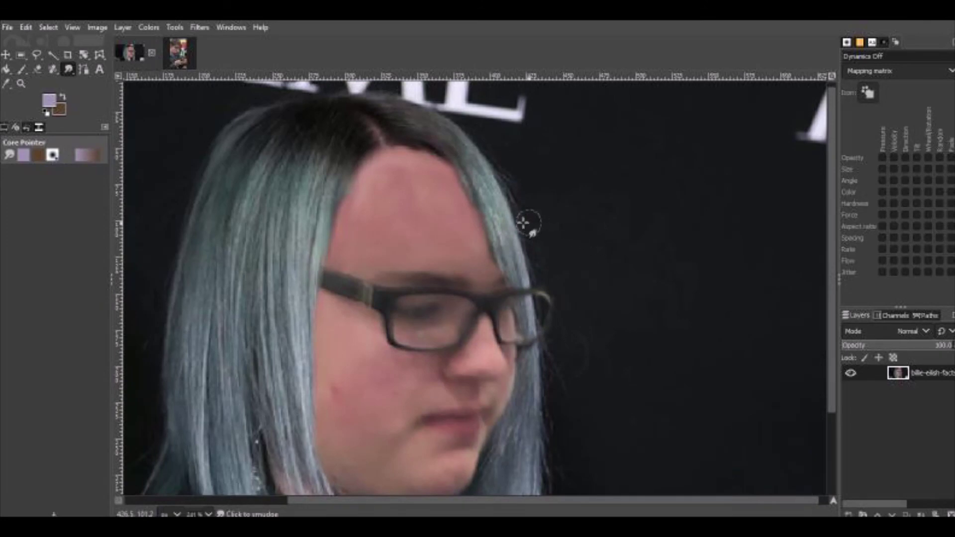
scroll(498, 214, "down", 3)
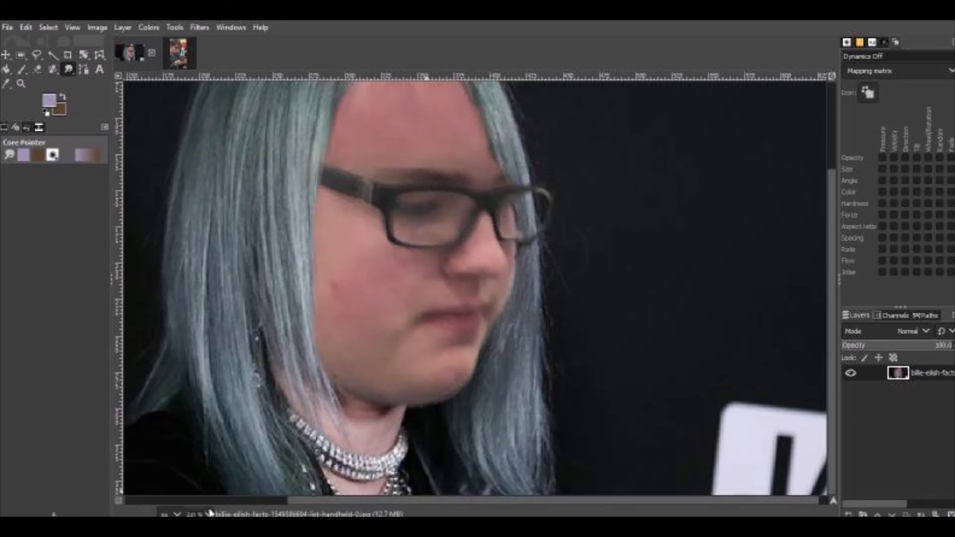
left_click(210, 514)
left_click(203, 464)
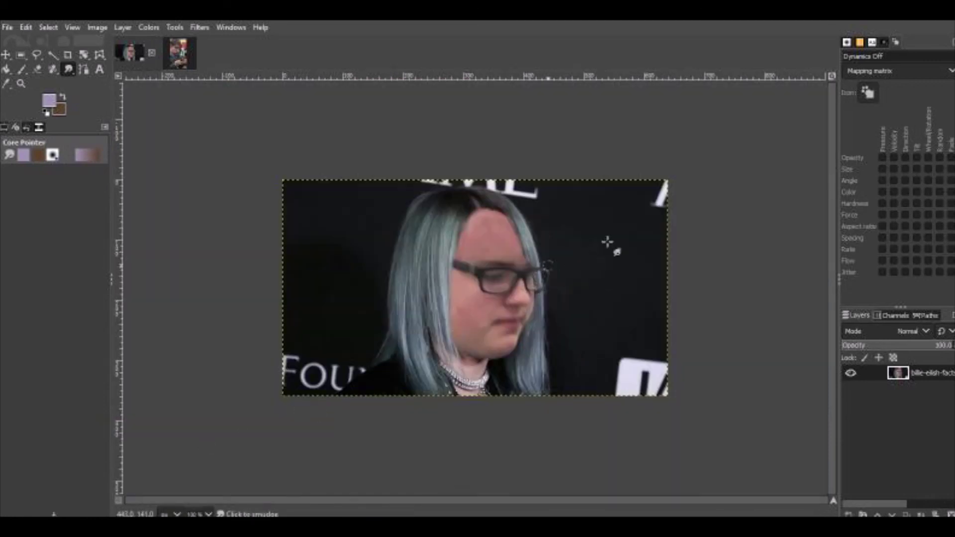